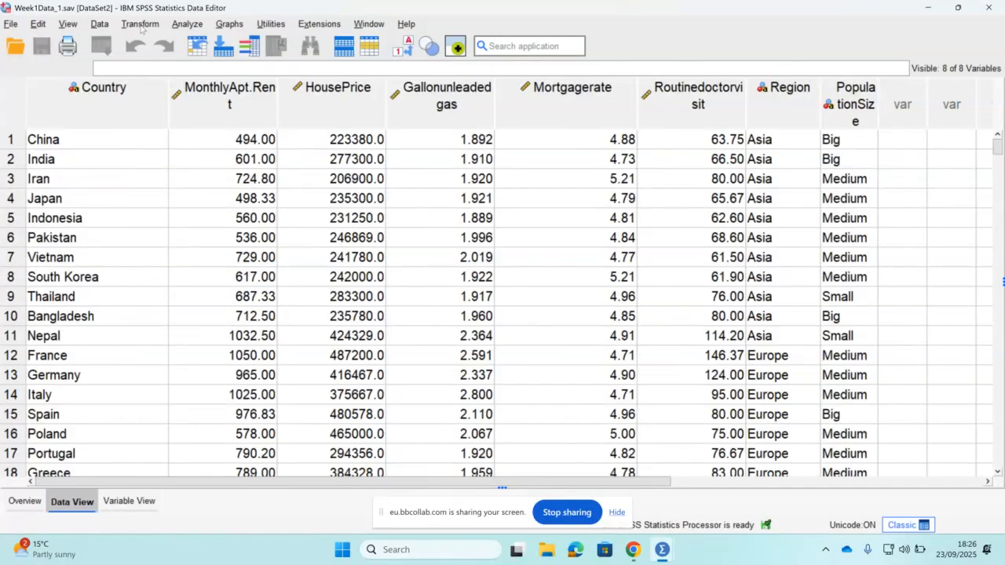
click(140, 24)
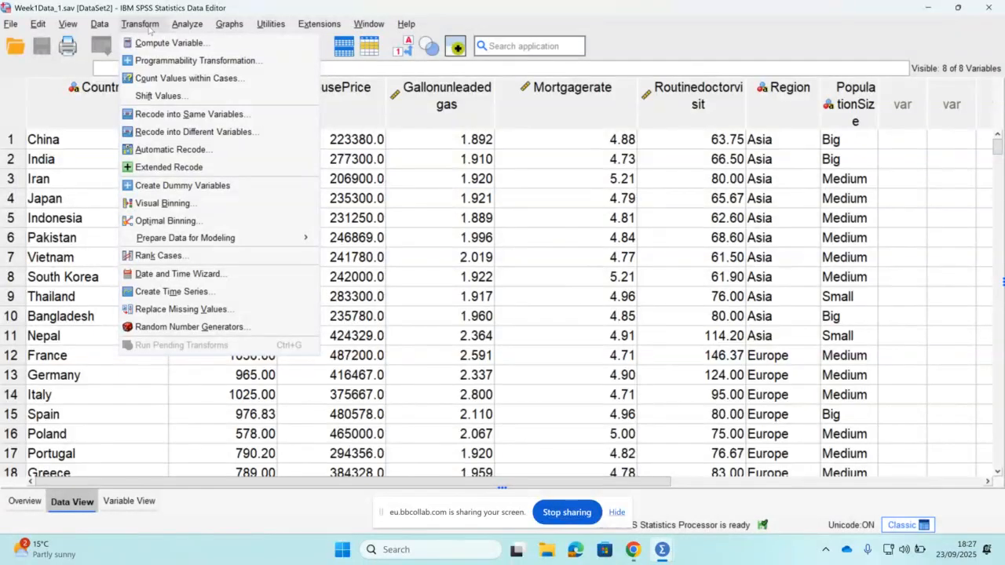
click(151, 205)
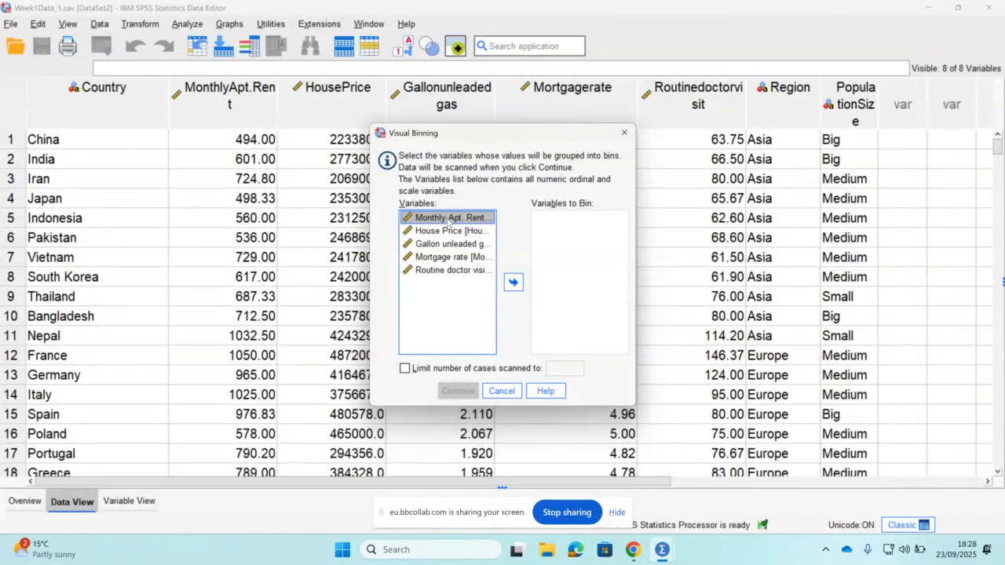
click(514, 283)
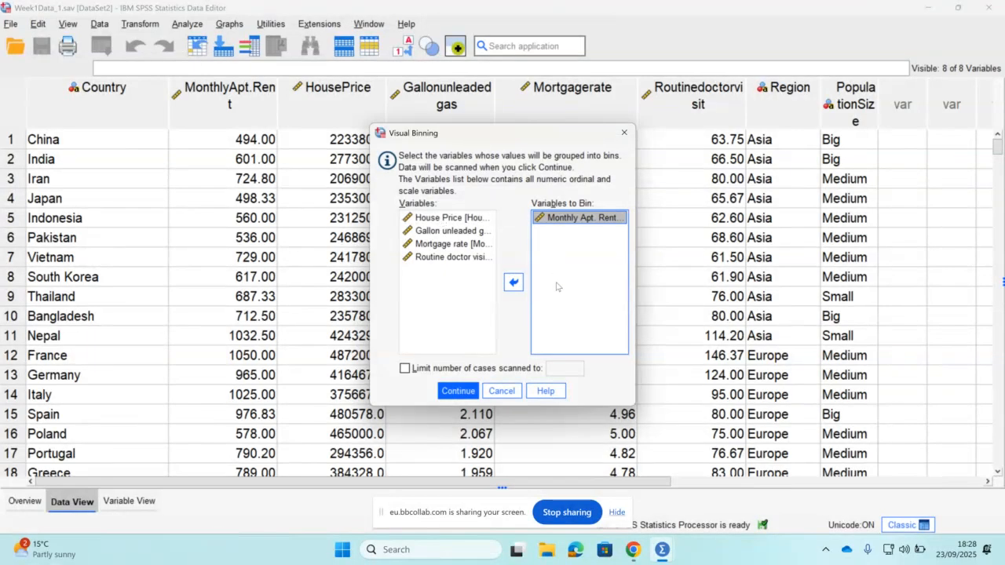
click(513, 283)
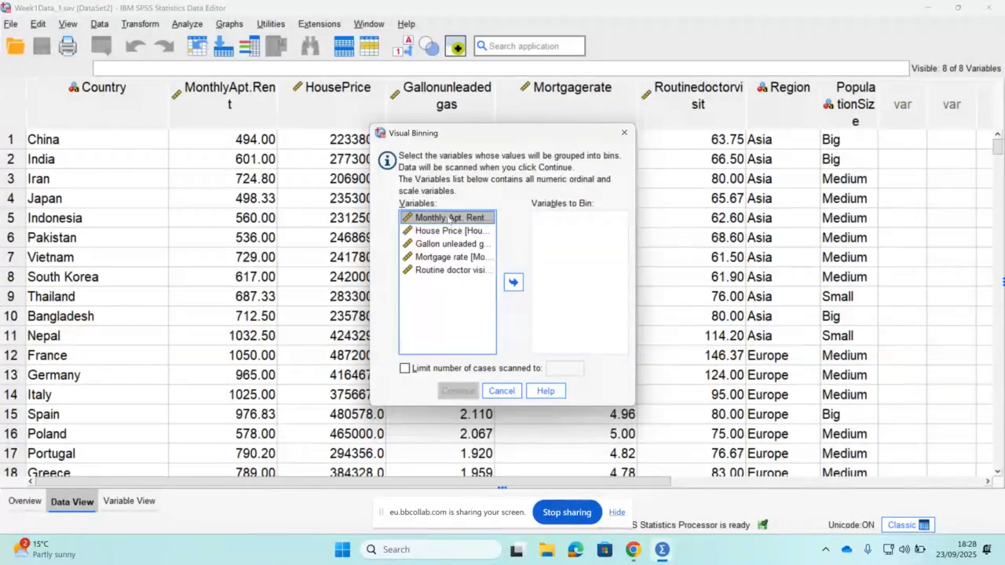
click(512, 286)
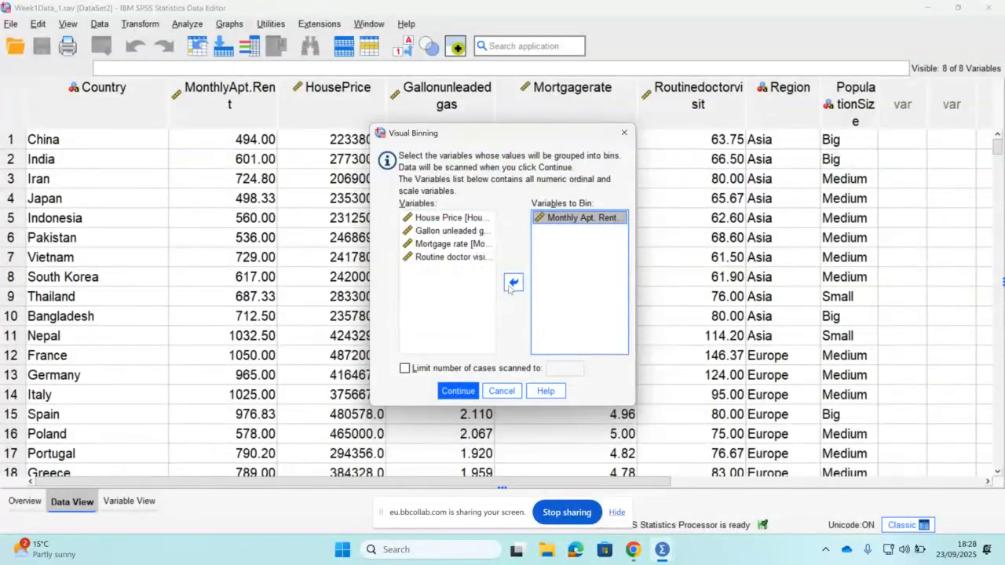
click(452, 391)
click(458, 391)
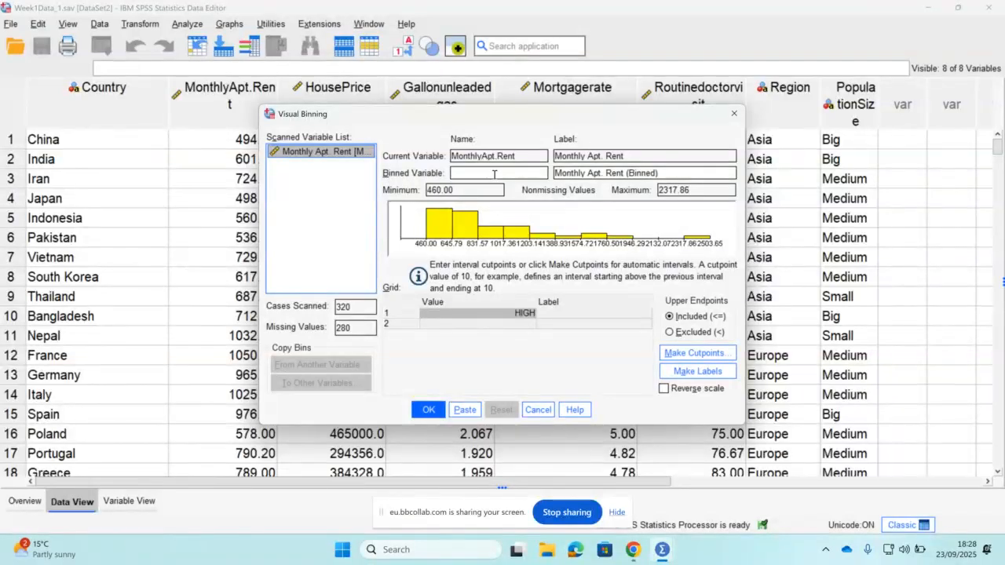
click(494, 174)
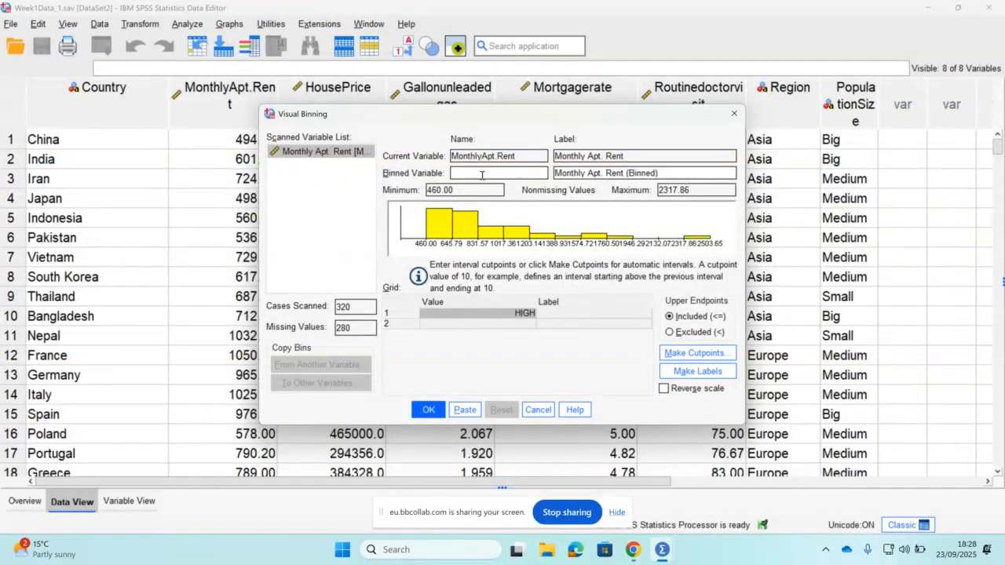
text(Classes_)
text(MonthlyRent)
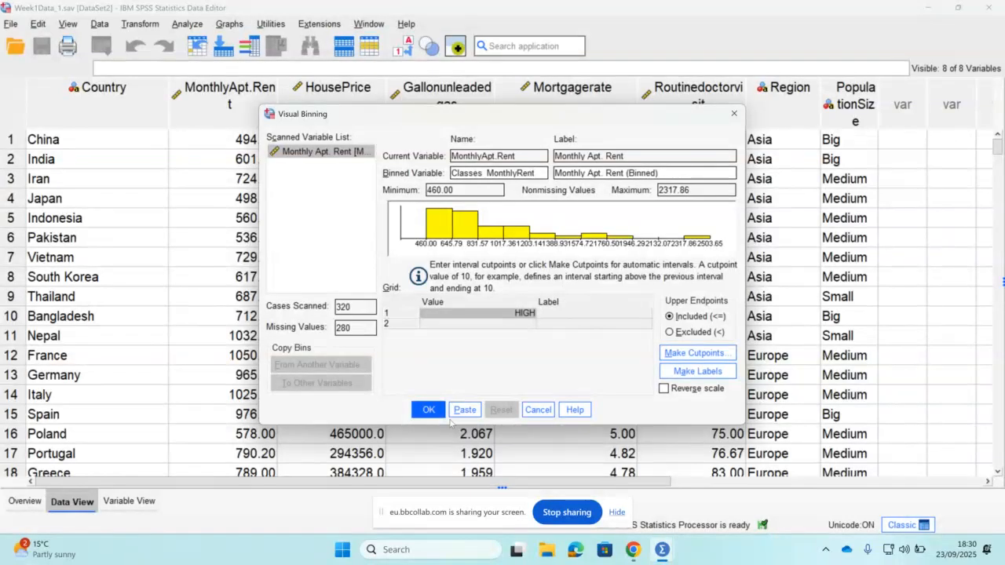
click(540, 410)
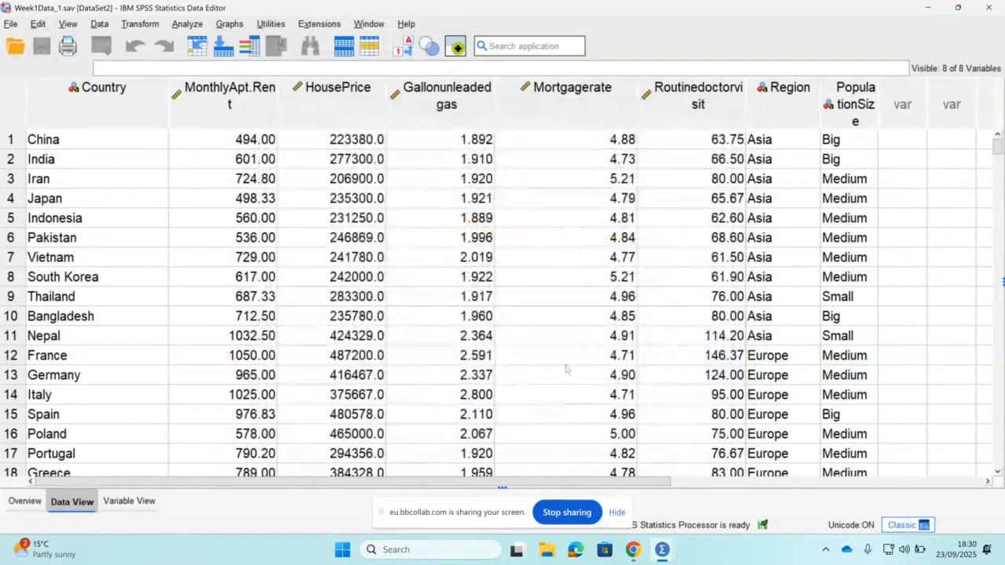
- Start Visual Binning on the Monthly Apt. Rent variable and name the binned variable Classes_Monthlyrent
click(138, 24)
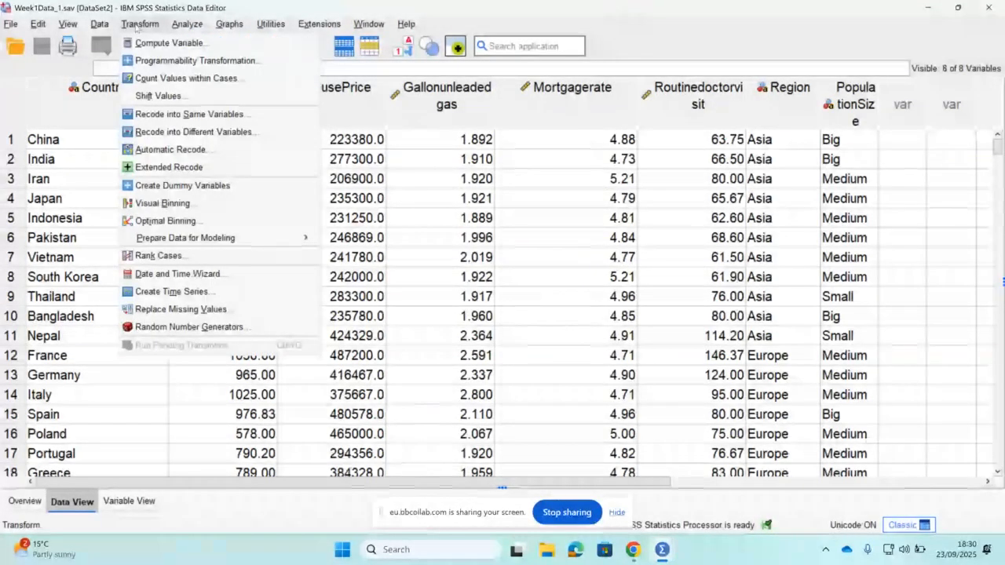
click(155, 203)
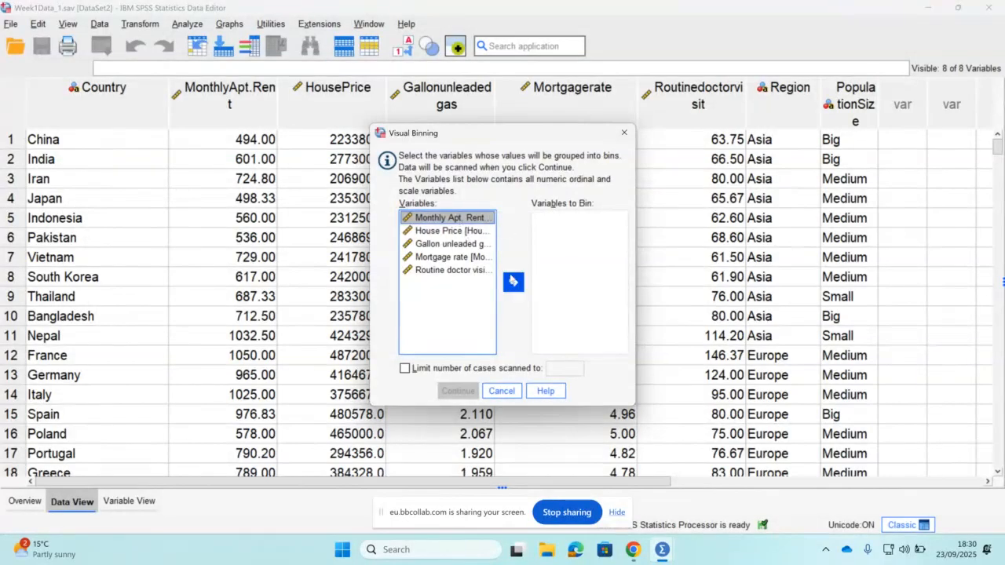
click(513, 282)
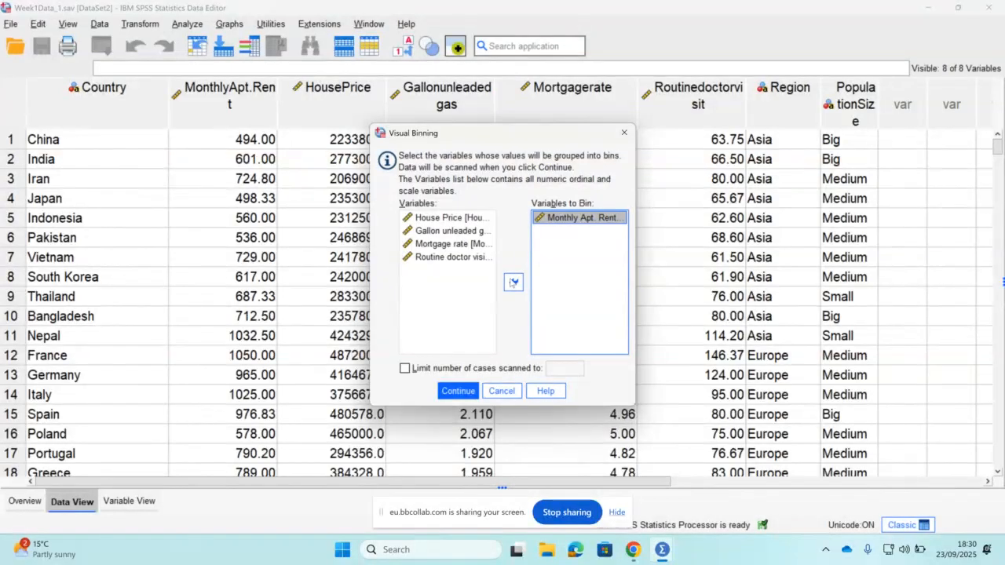
click(448, 391)
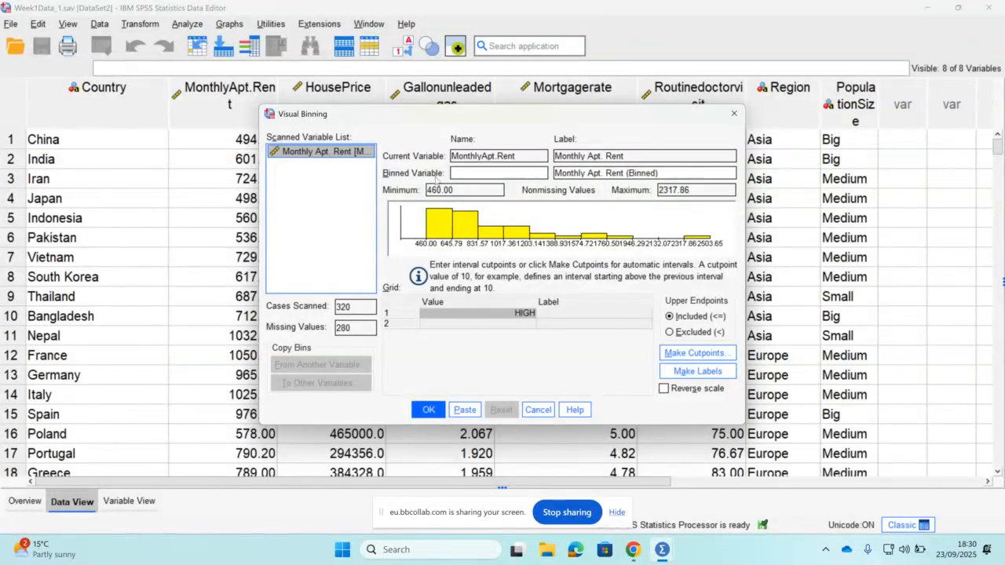
click(463, 174)
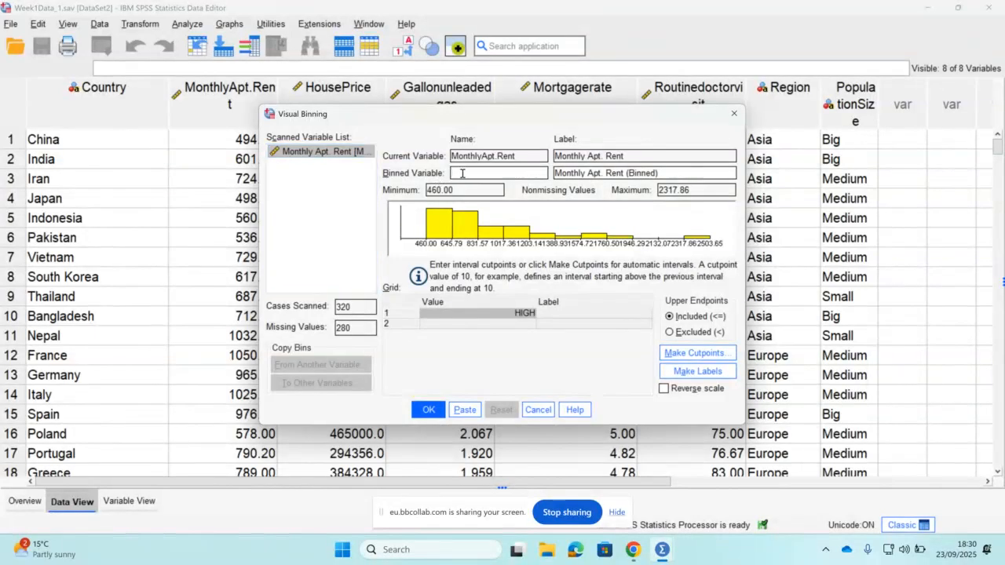
text(Classes_Monthlyrent)
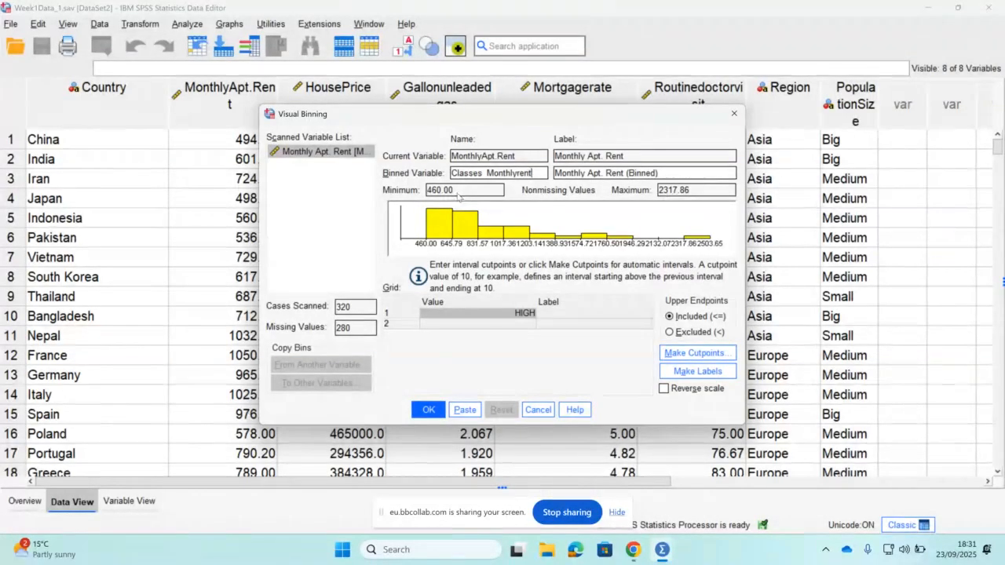
- Set up equal-width cutpoints for the monthly rent bins with the first cutpoint located at 500
click(714, 355)
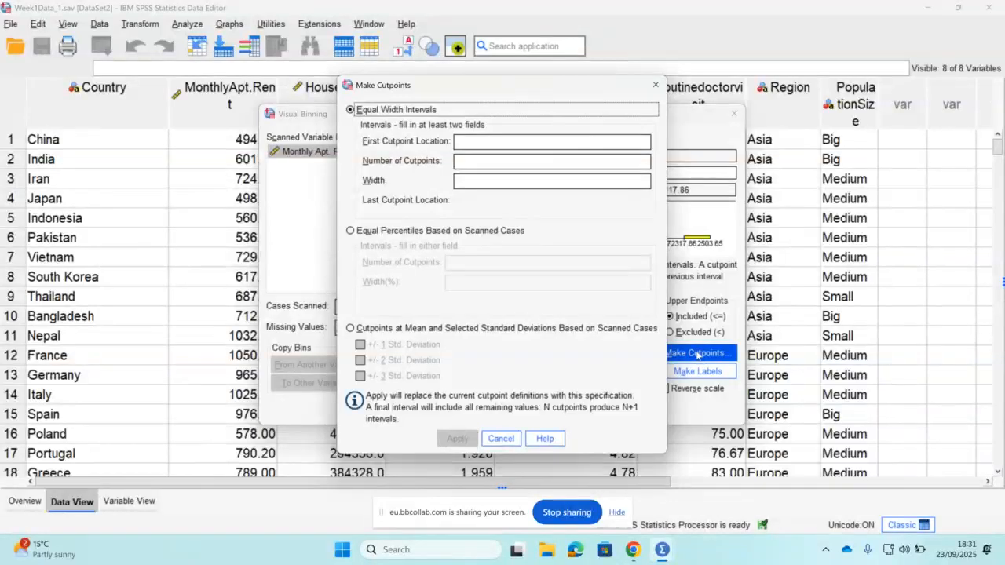
click(479, 143)
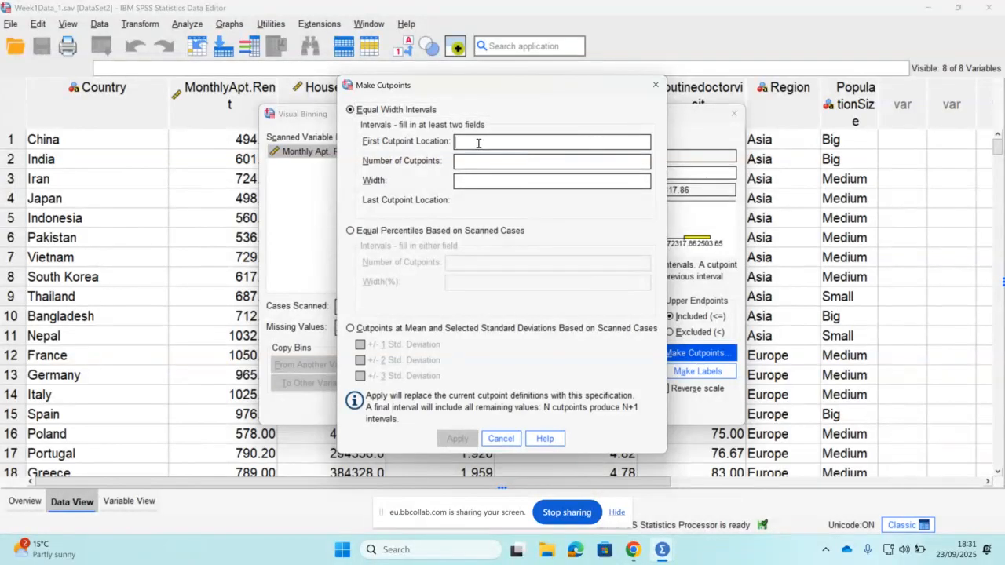
right_click(479, 90)
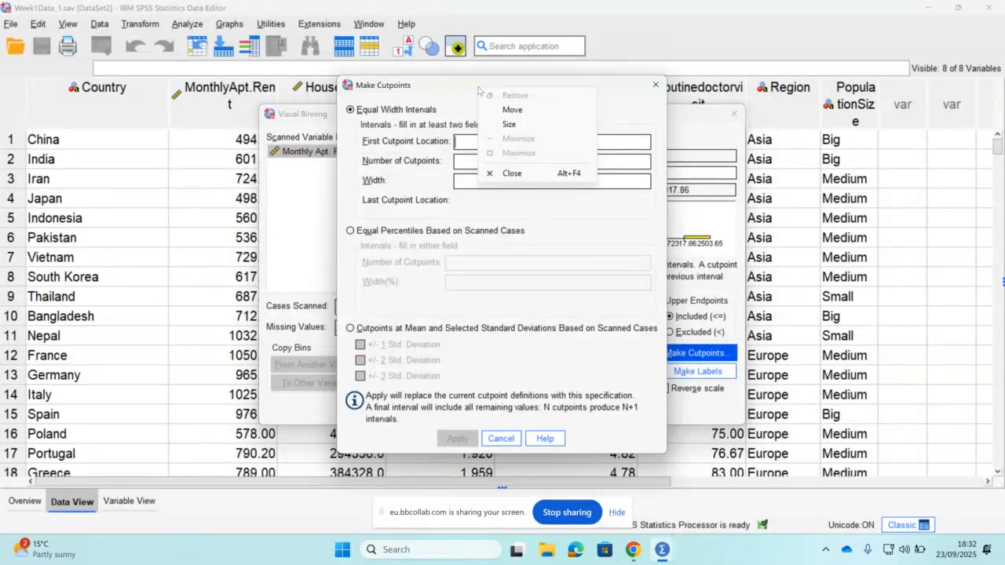
click(462, 144)
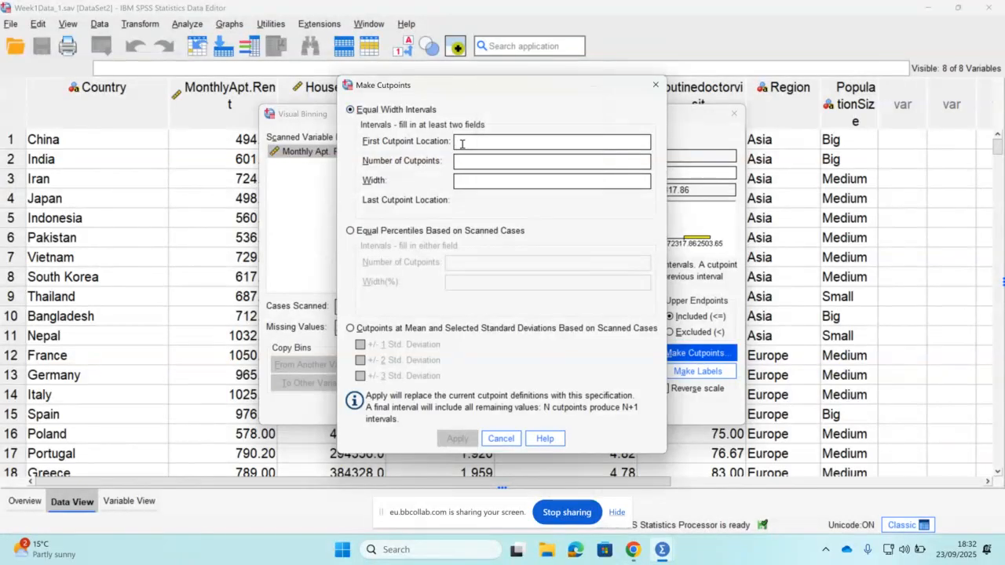
text(500)
- Set the number of cutpoints to 7 with the automatically calculated interval width and apply the cutpoints
click(463, 160)
drag(498, 92, 227, 108)
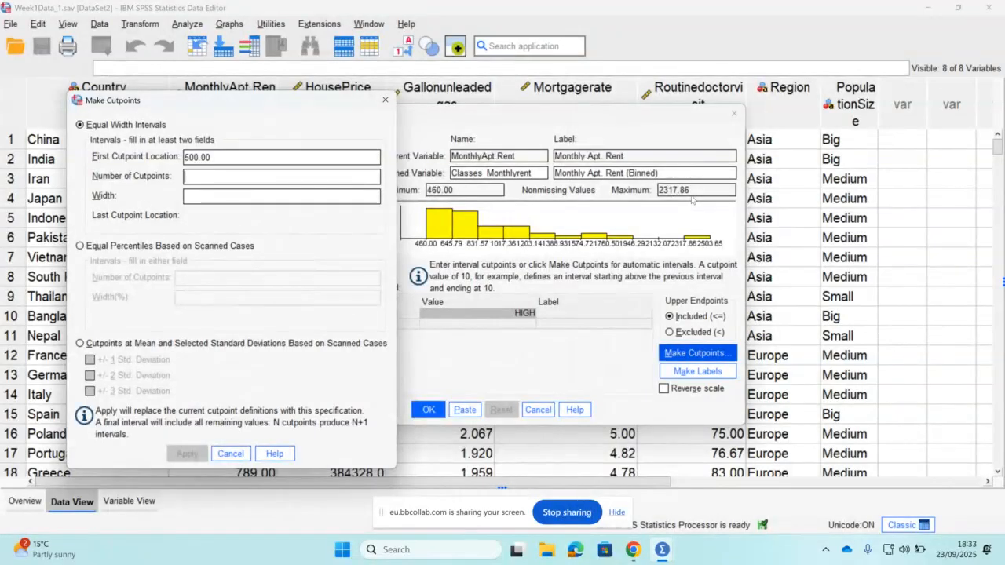
text(5)
key(BackSpace)
text(7)
click(279, 195)
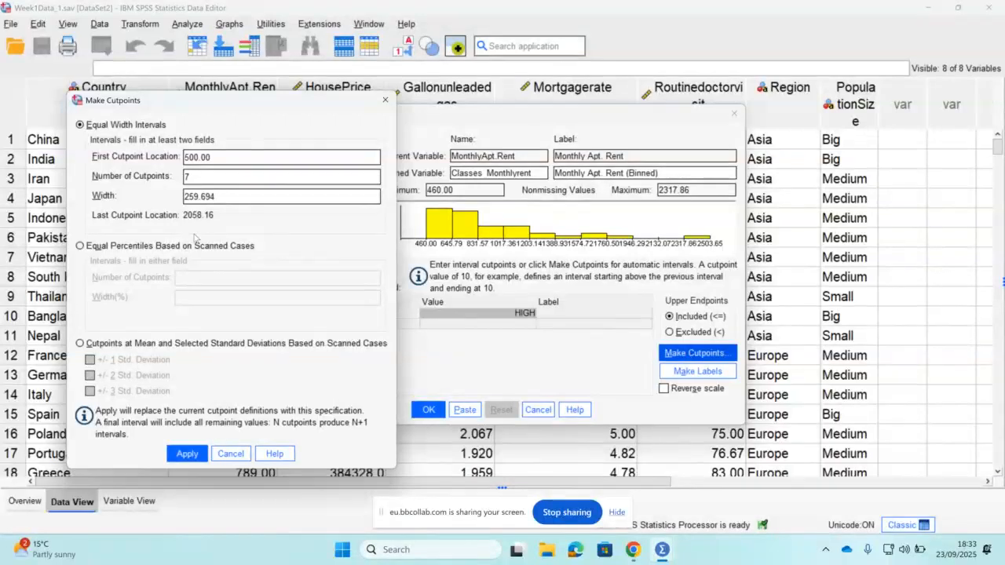
click(221, 157)
click(208, 178)
click(187, 455)
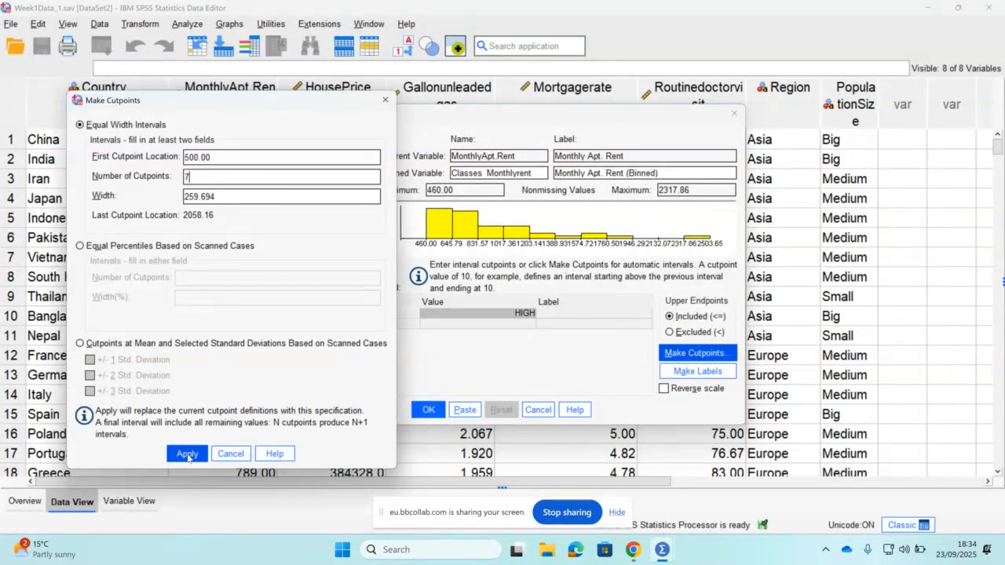
click(187, 454)
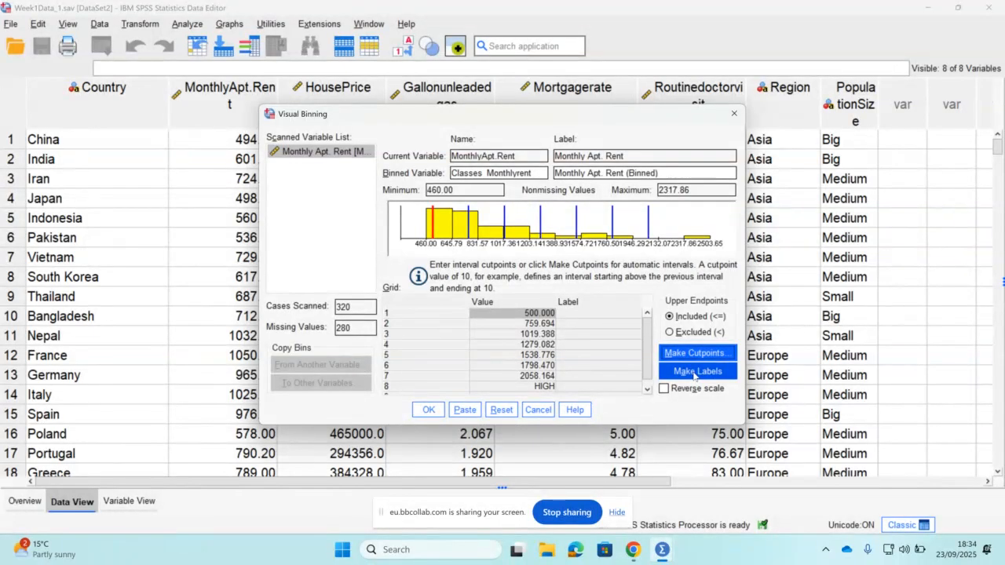
- Create the binned rent variable with automatically made interval labels, and close the output document without saving it
click(695, 373)
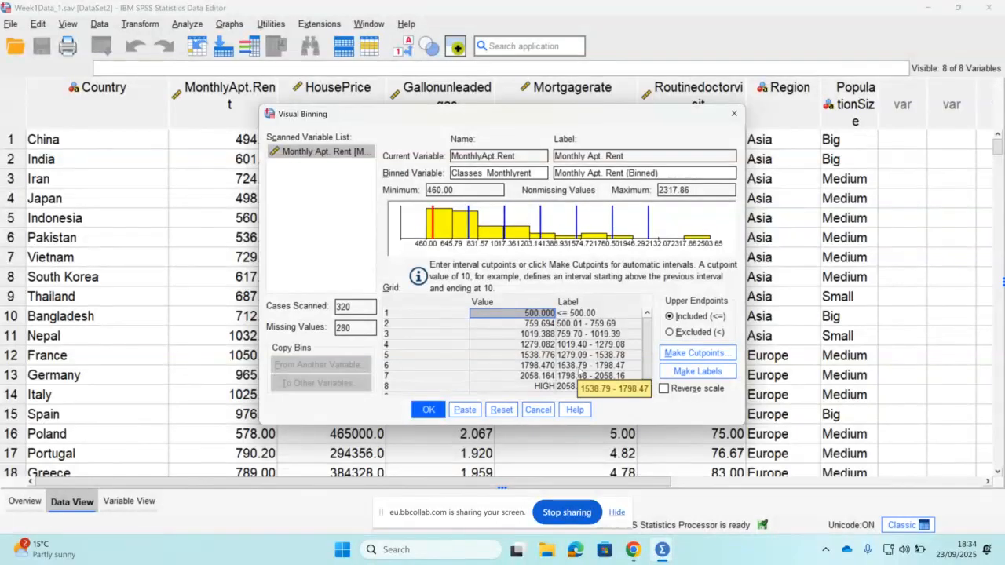
click(428, 410)
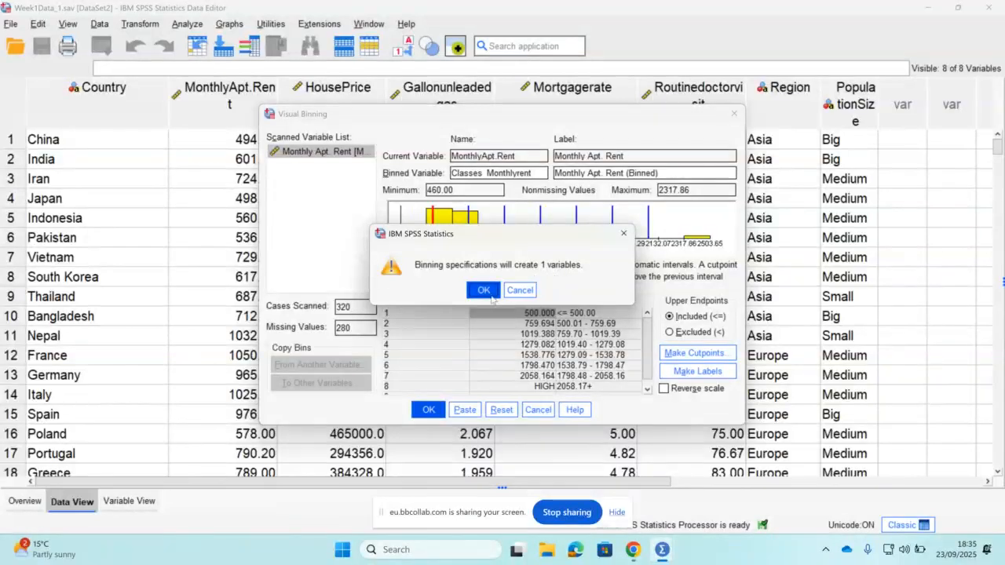
click(490, 296)
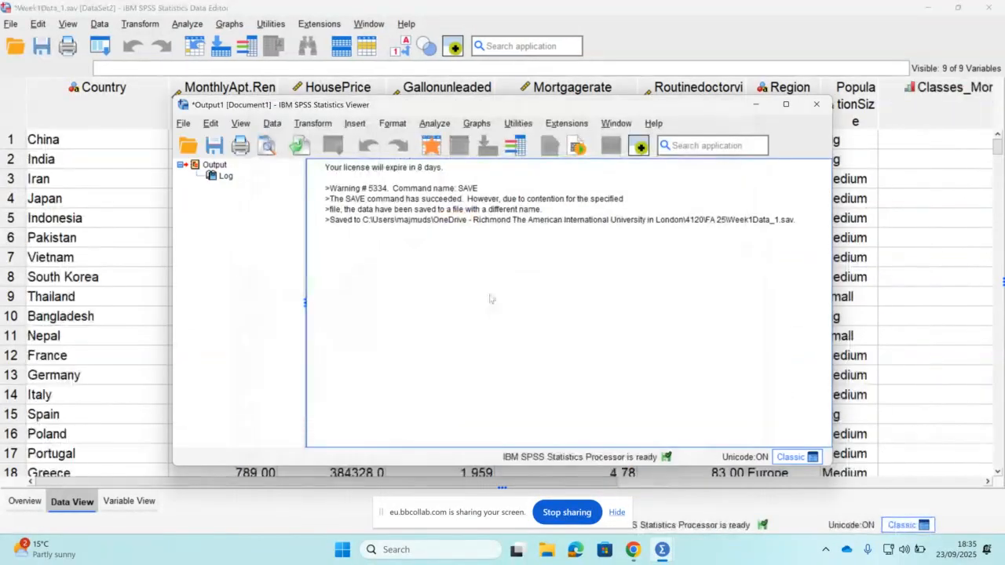
click(814, 104)
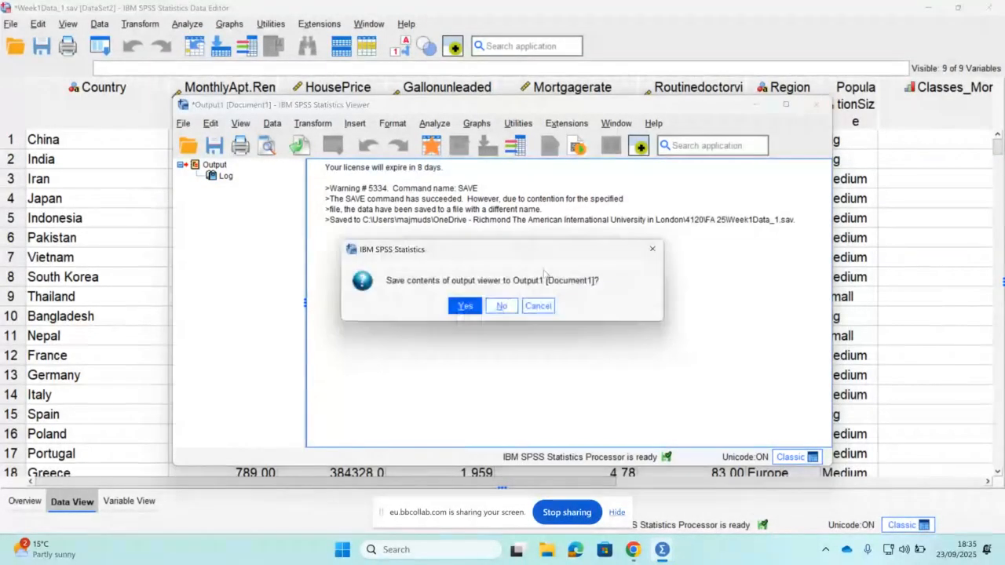
click(499, 308)
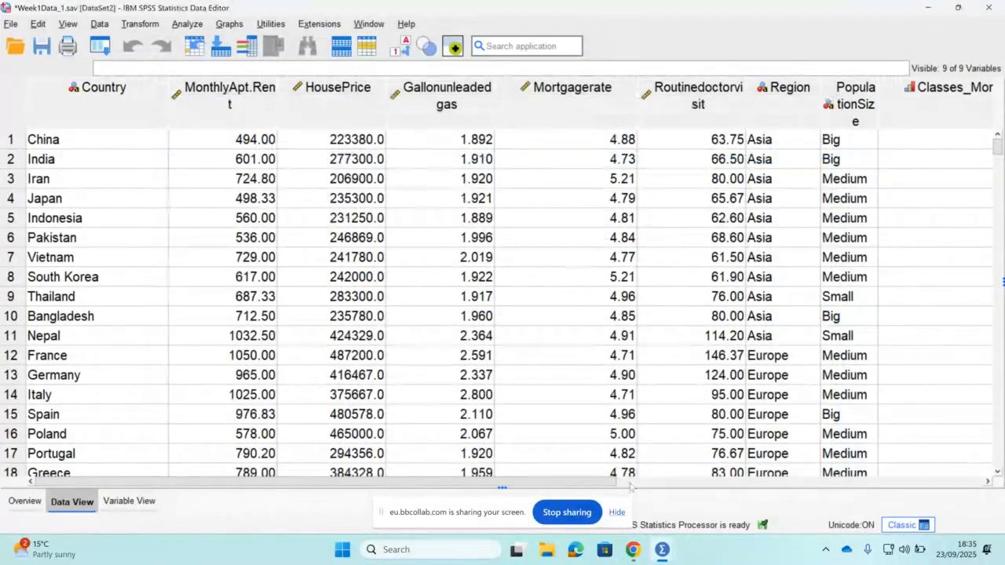
- Examine the class values in the new Classes_Monthlyrent column and where the country data ends
click(630, 482)
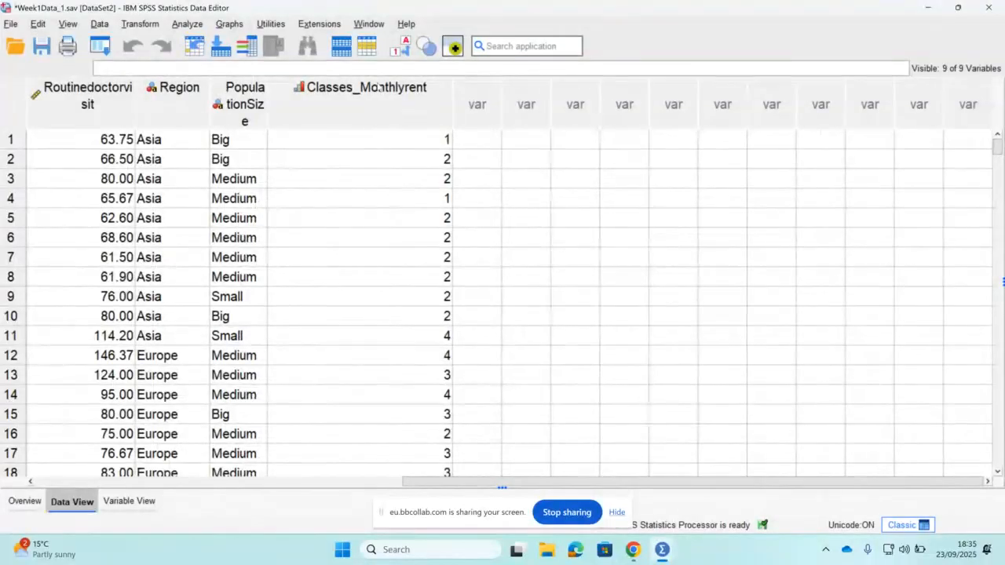
mouse_move(377, 79)
click(350, 483)
scroll(481, 331, down, 16)
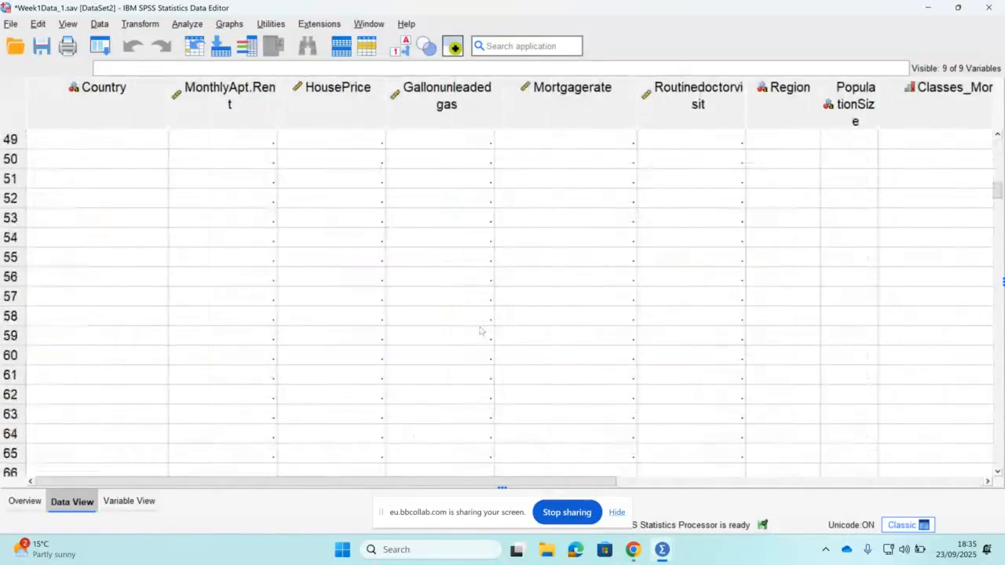
scroll(481, 330, up, 4)
scroll(481, 330, right, 5)
scroll(481, 331, up, 2)
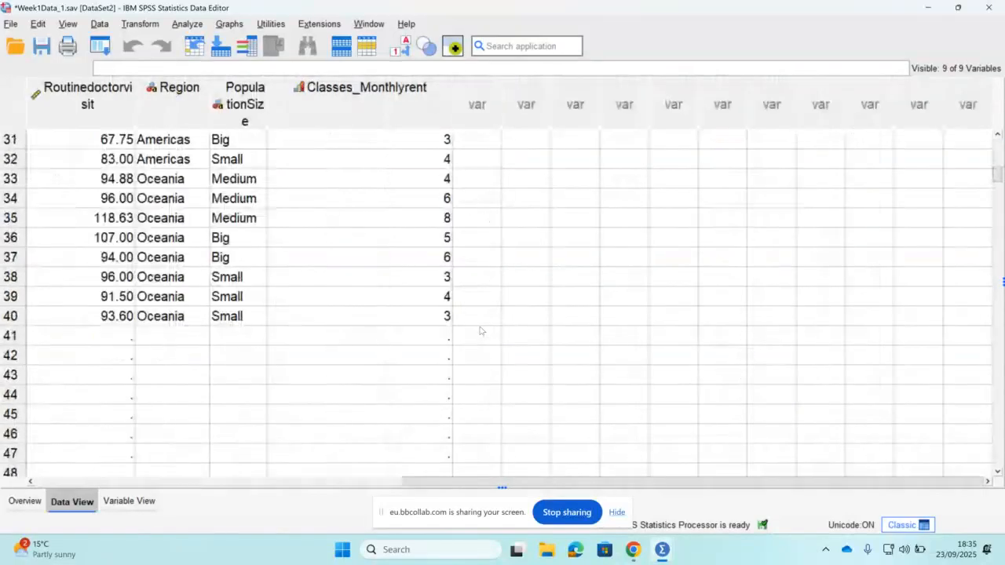
scroll(480, 330, left, 5)
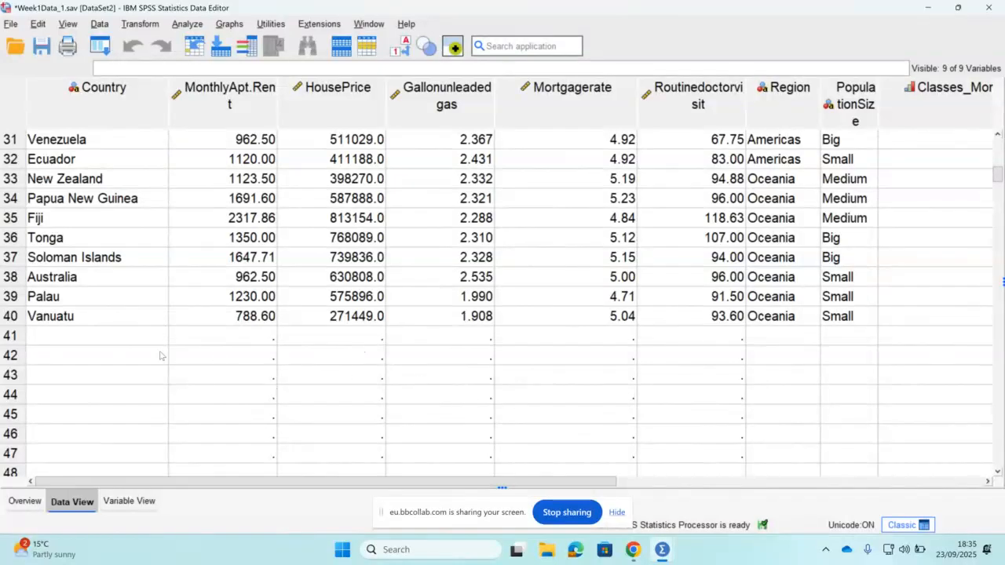
- Delete the empty rows 41 to 268 below Vanuatu across all variables from Country to Classes_Monthlyrent
click(123, 338)
key(shift+Right)
key(shift+Right)
key(shift+Right)
key(shift+Right)
key(shift+Right)
key(shift+Right)
key(shift+Right)
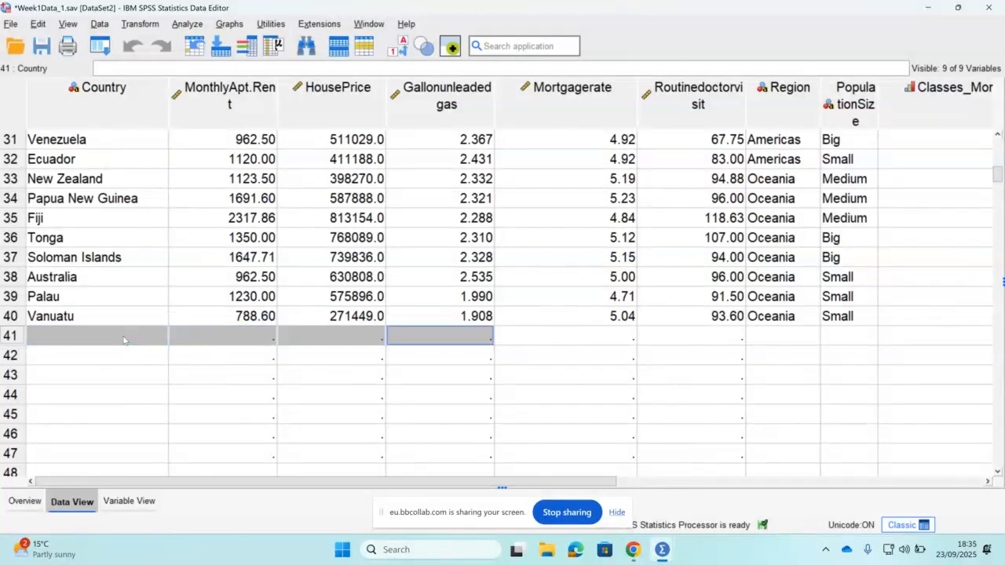
key(shift+Right)
key(shift+Right)
key(shift+Right)
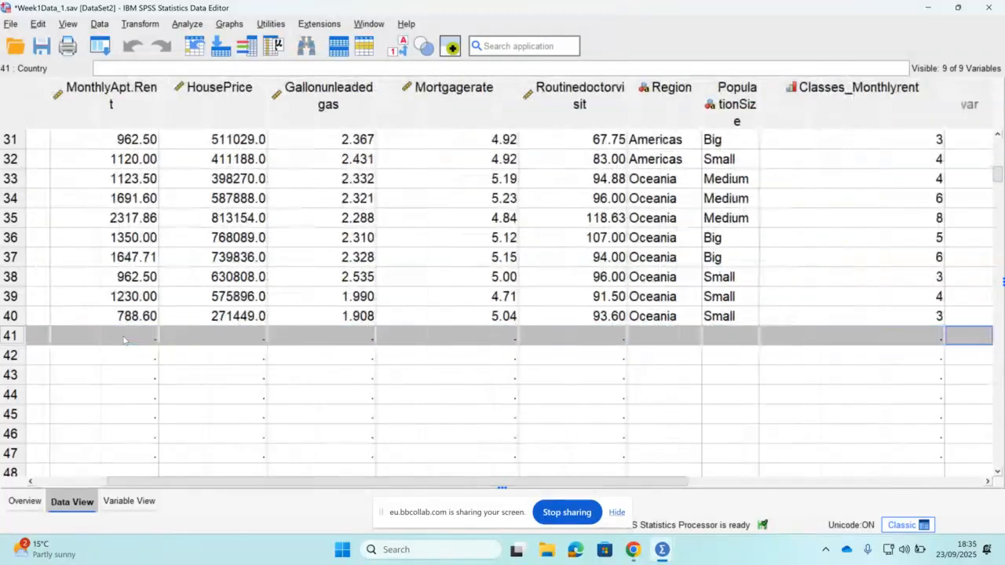
key(shift+Right)
key(shift+Left)
key(shift+Left)
key(shift+Left)
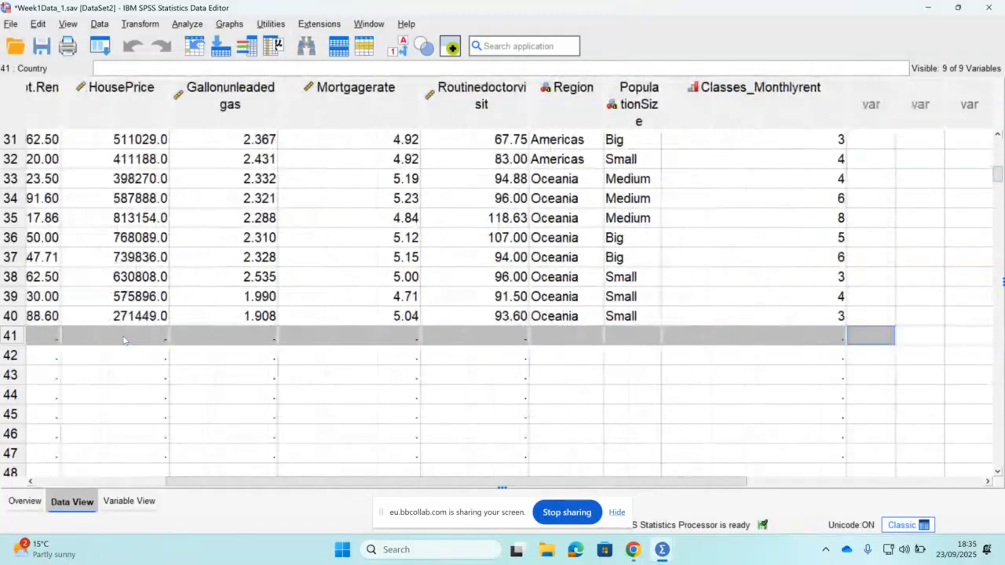
key(shift+Down)
key(shift+Down)
key(shift+Down)
key(shift+Down)
key(shift+Down)
key(shift+Down)
key(shift+Down)
key(shift+Down)
key(shift+Down)
key(shift+Down)
key(shift+Down)
key(shift+Down)
key(shift+Down)
key(shift+Down)
key(shift+Down)
key(shift+Down)
key(shift+Down)
key(shift+Down)
key(shift+Down)
key(shift+Down)
key(shift+Down)
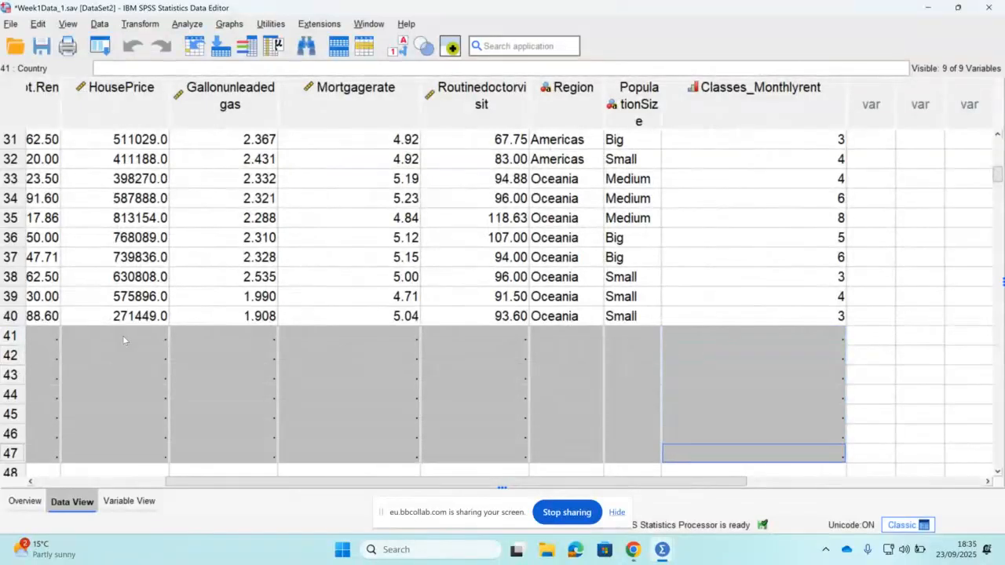
key(shift+Down)
key(shift+Down)
key(shift+Down)
key(shift+Down)
key(shift+Down)
key(shift+Down)
key(shift+Down)
key(shift+Down)
key(shift+Down)
key(shift+Down)
key(shift+Down)
key(shift+Down)
key(shift+Down)
key(shift+Down)
key(shift+Down)
key(shift+Down)
key(shift+Down)
key(shift+Down)
key(shift+Down)
key(shift+Down)
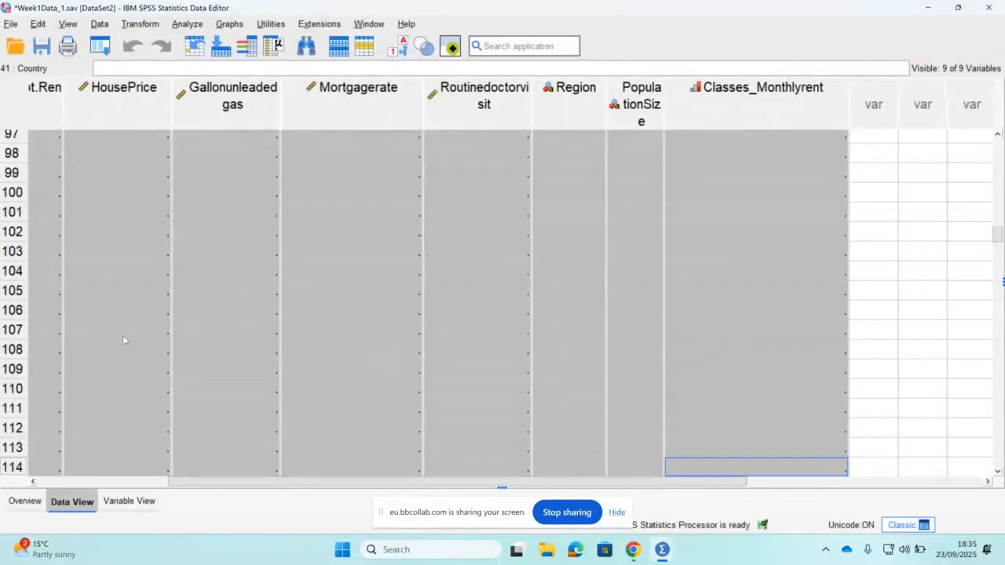
key(shift+Down)
key(shift+Down)
key(shift+Down)
key(shift+Down)
key(shift+Down)
key(shift+Down)
key(shift+Down)
key(shift+Down)
key(shift+Down)
key(shift+Down)
key(shift+Down)
key(shift+Down)
key(shift+Down)
key(shift+Down)
key(shift+Down)
key(shift+Down)
key(shift+Down)
key(shift+Down)
key(shift+Down)
key(shift+Down)
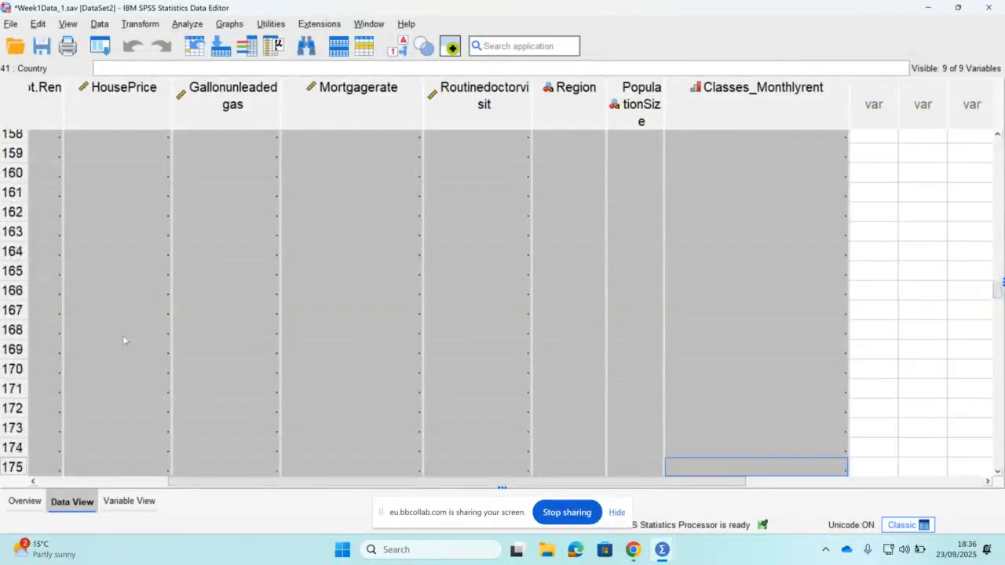
key(shift+Down)
key(shift+Down)
key(shift+Down)
key(shift+Down)
key(shift+Down)
key(shift+Down)
key(shift+Down)
key(shift+Down)
key(shift+Down)
key(shift+Down)
key(shift+Down)
key(shift+Down)
key(shift+Down)
key(shift+Down)
key(shift+Down)
key(shift+Down)
key(shift+Down)
key(shift+Down)
key(shift+Down)
key(shift+Down)
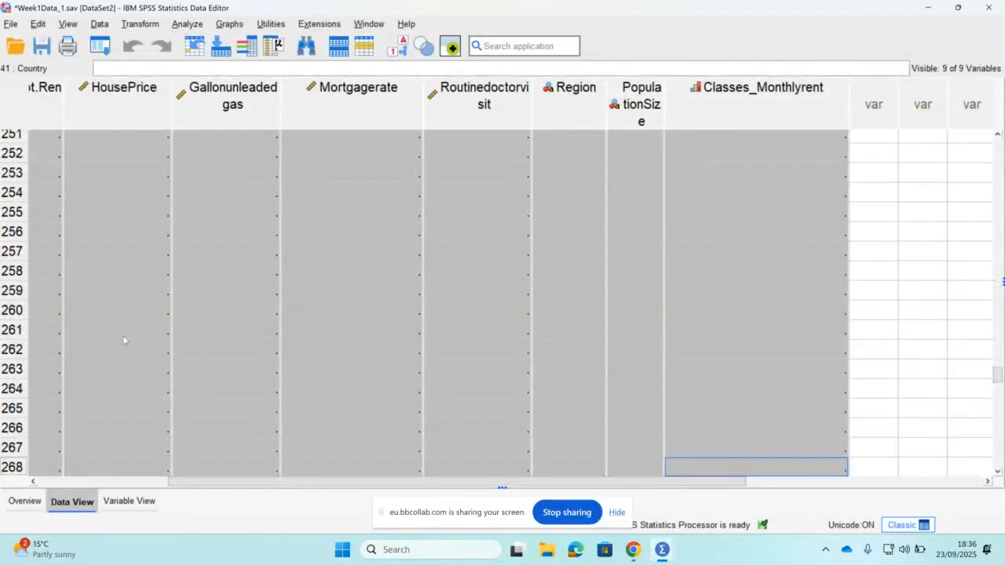
key(Delete)
- Delete the remaining empty rows from row 41 to the end of the data, and return to the first countries
scroll(124, 340, up, 20)
scroll(123, 341, up, 7)
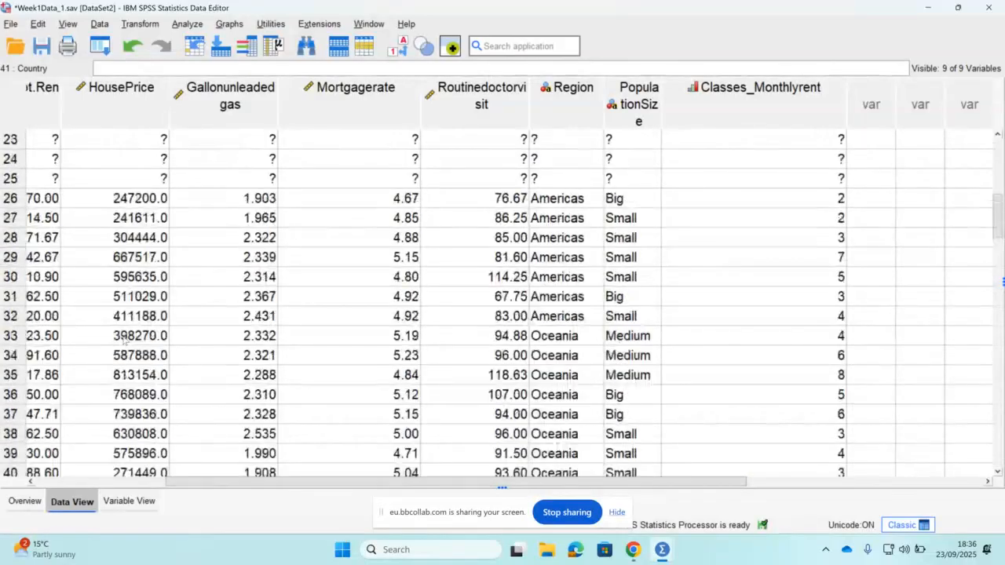
scroll(114, 340, down, 3)
scroll(110, 340, down, 1)
scroll(100, 340, up, 1)
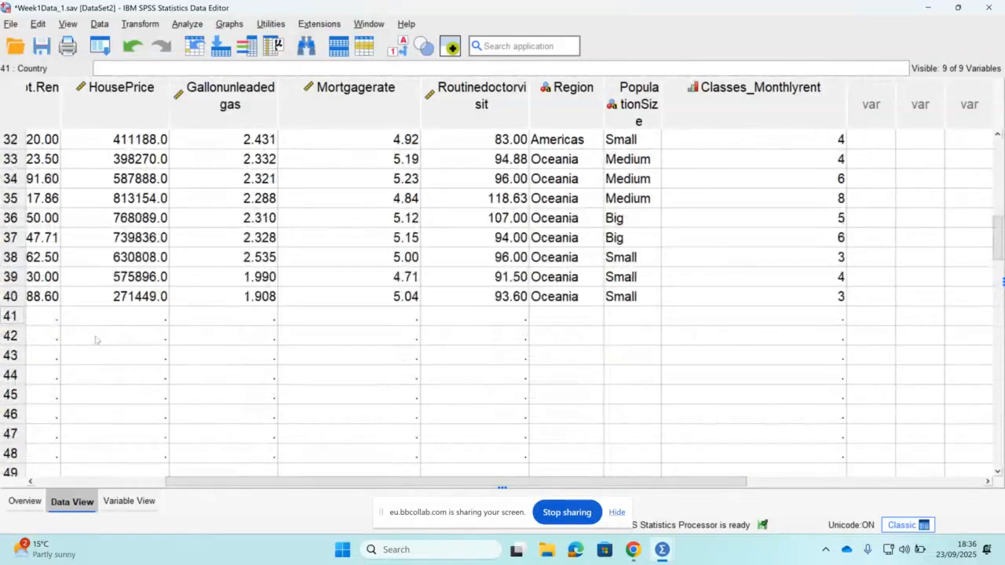
click(49, 322)
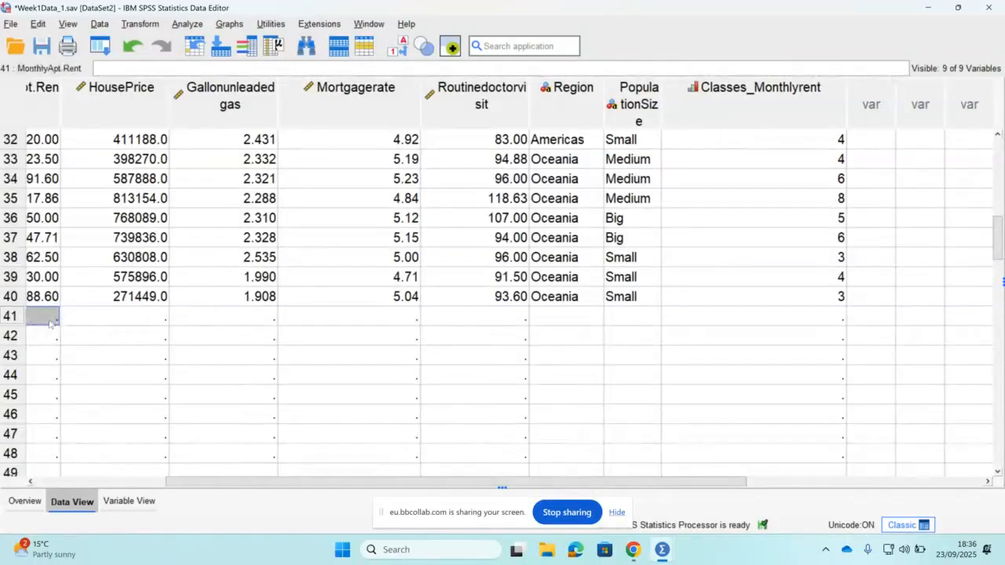
key(Left)
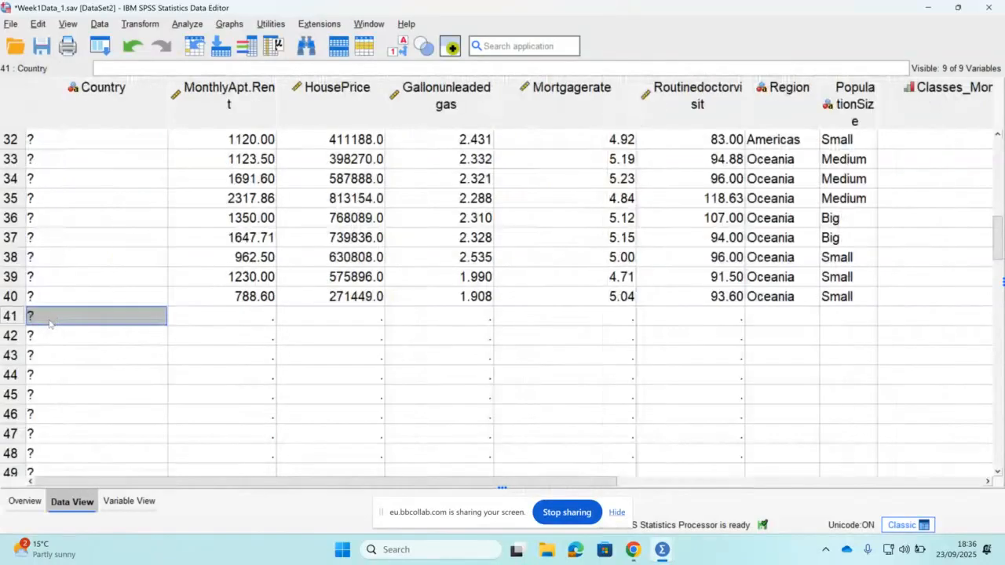
key(shift+Right)
key(shift+Right)
key(shift+Right)
key(shift+Right)
key(shift+Right)
key(shift+Right)
key(shift+Right)
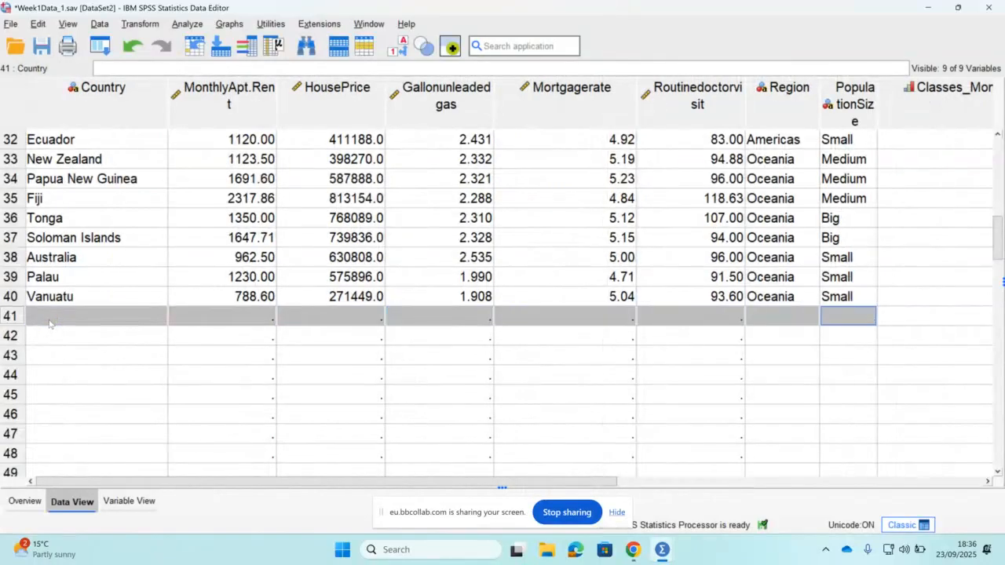
key(shift+Right)
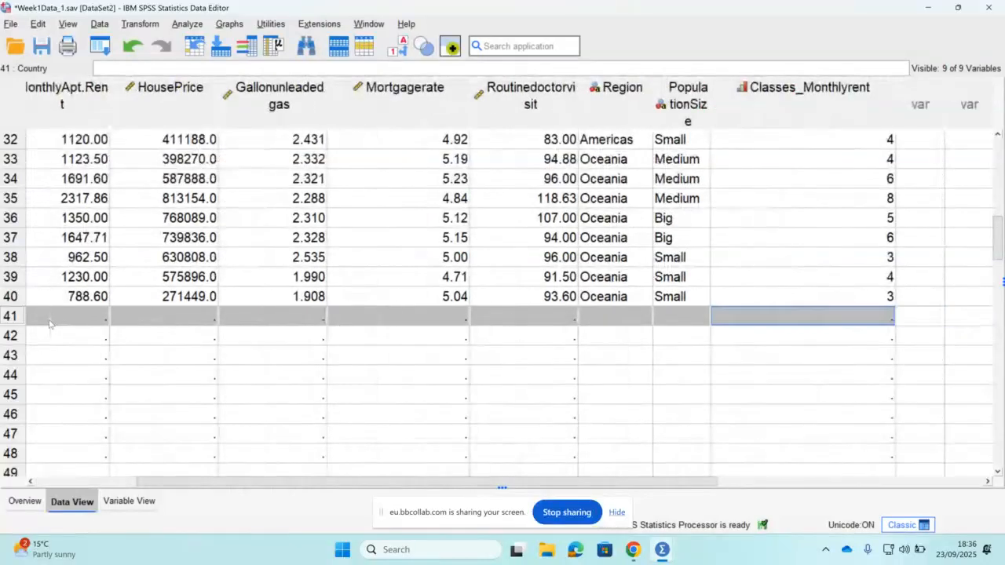
key(shift+Down)
key(shift+Down)
key(shift+Down)
key(shift+Down)
key(shift+Down)
key(shift+Down)
key(shift+Down)
key(shift+Down)
key(shift+Down)
key(shift+Down)
key(shift+Down)
key(shift+Down)
key(shift+Down)
key(shift+Down)
key(shift+Down)
key(shift+Down)
key(shift+Down)
key(shift+Down)
key(shift+Down)
key(shift+Down)
key(shift+Down)
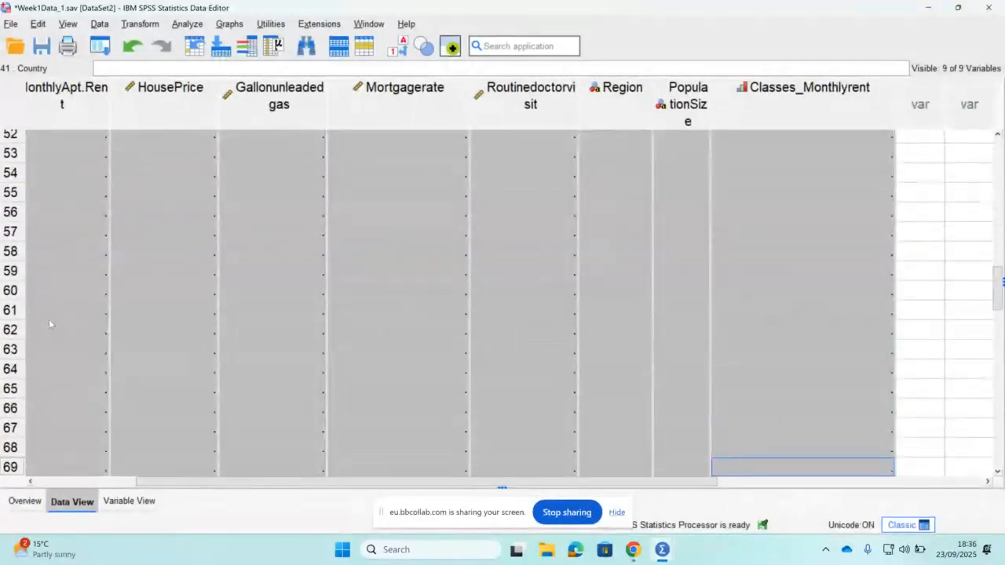
key(shift+Down)
key(shift+Down)
key(shift+Down)
key(shift+Down)
key(shift+Down)
key(shift+Down)
key(shift+Down)
key(shift+Down)
key(shift+Down)
key(shift+Down)
key(shift+Down)
key(shift+Down)
key(shift+Down)
key(shift+Down)
key(shift+Down)
key(shift+Down)
key(shift+Down)
key(shift+Down)
key(shift+Down)
key(shift+Down)
key(Delete)
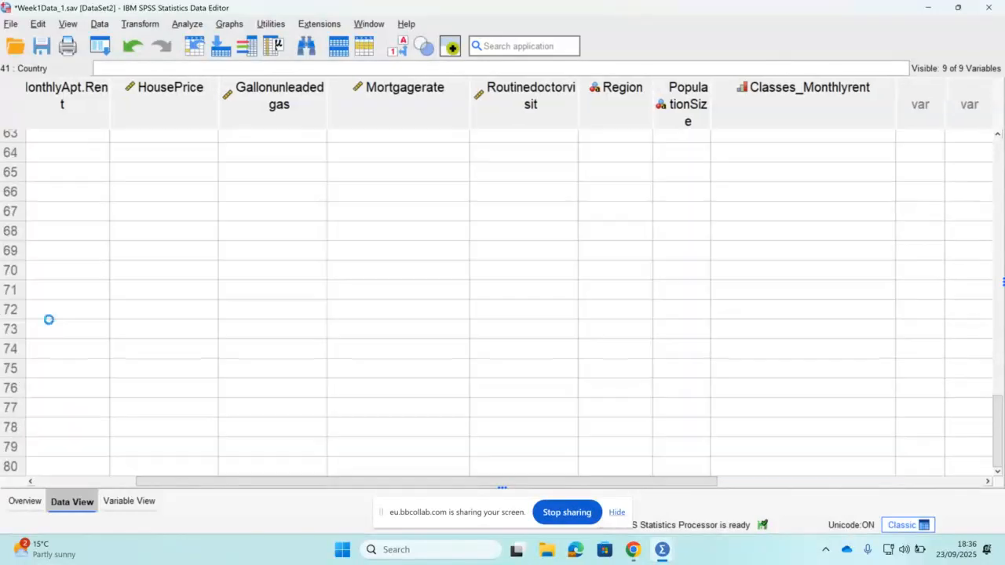
scroll(49, 324, up, 15)
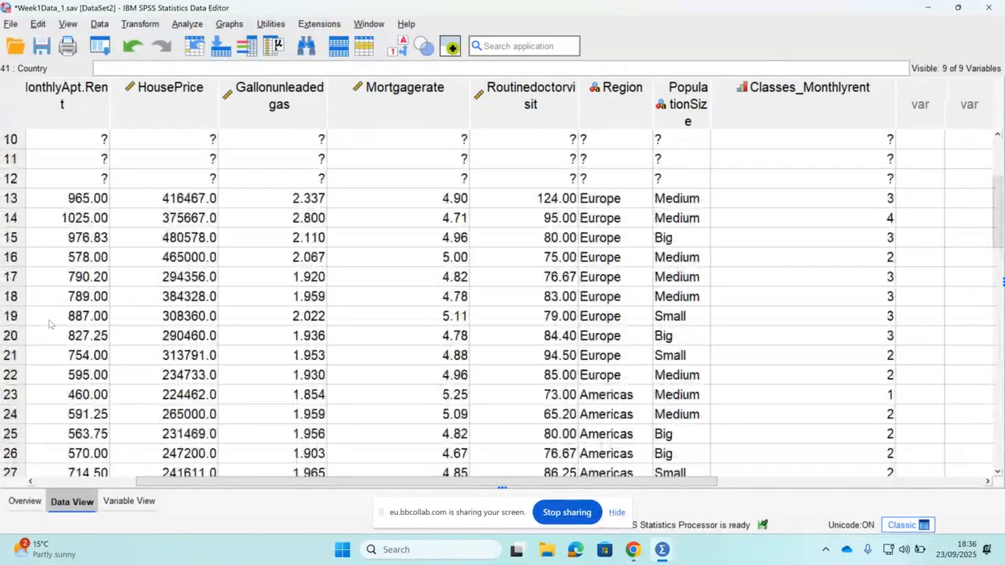
scroll(48, 325, up, 3)
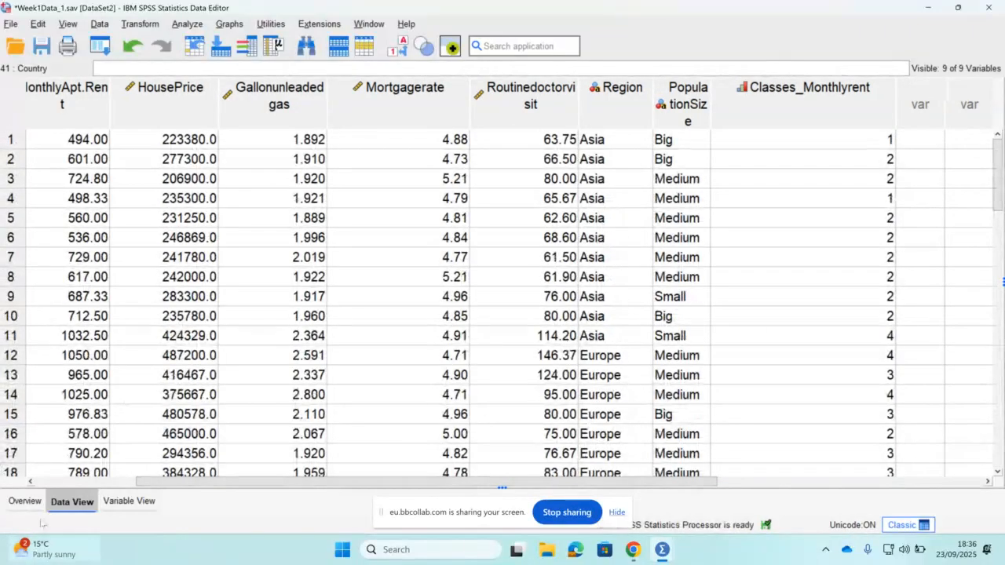
click(42, 483)
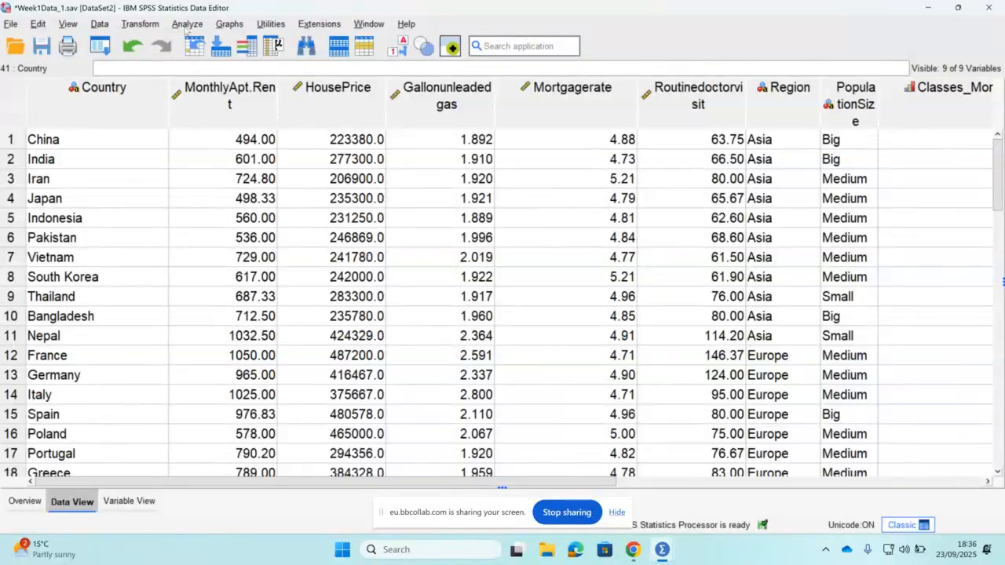
click(186, 29)
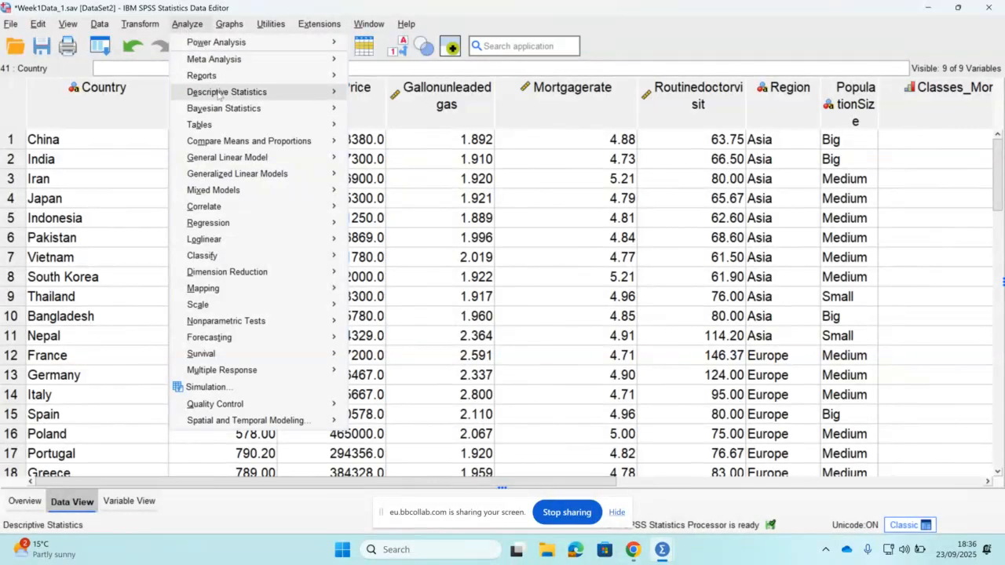
mouse_move(219, 96)
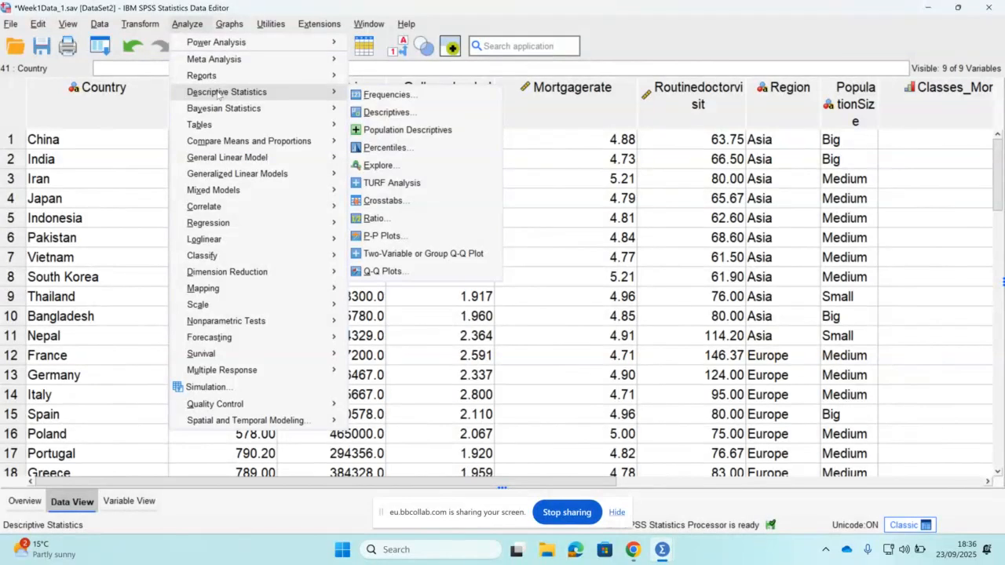
click(191, 25)
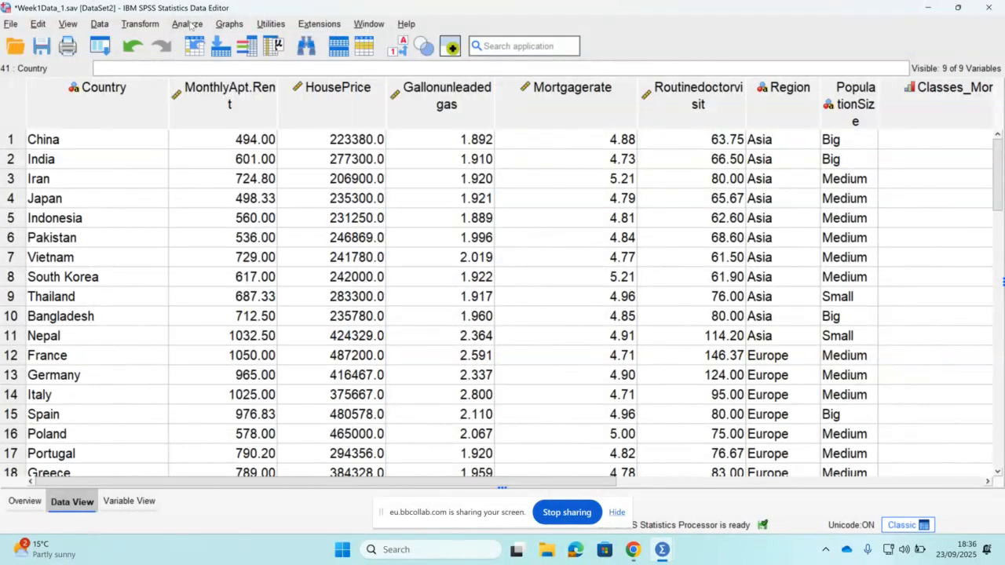
- Run a Frequencies analysis on the binned Monthly Apt. Rent variable, with frequency tables displayed
click(190, 25)
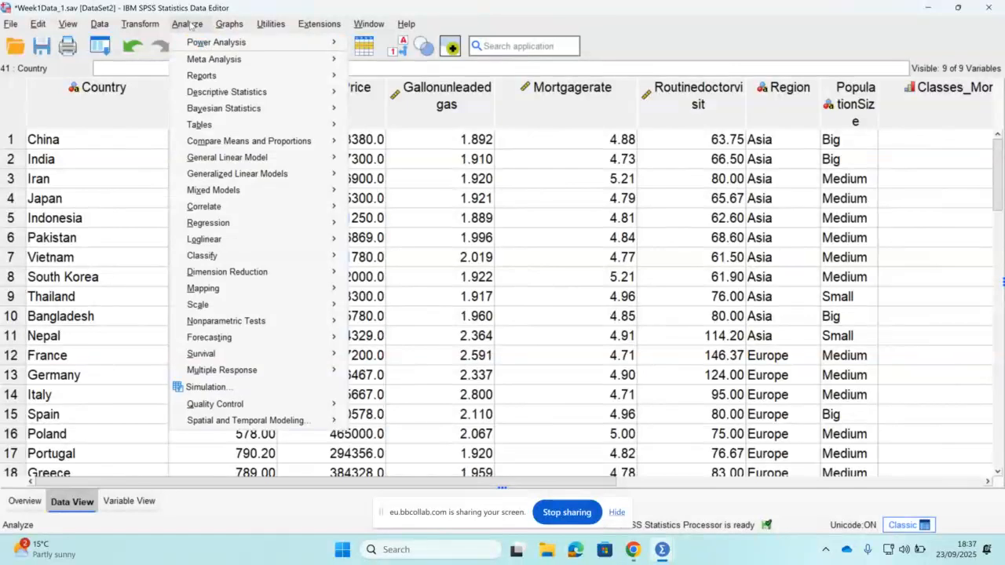
mouse_move(200, 93)
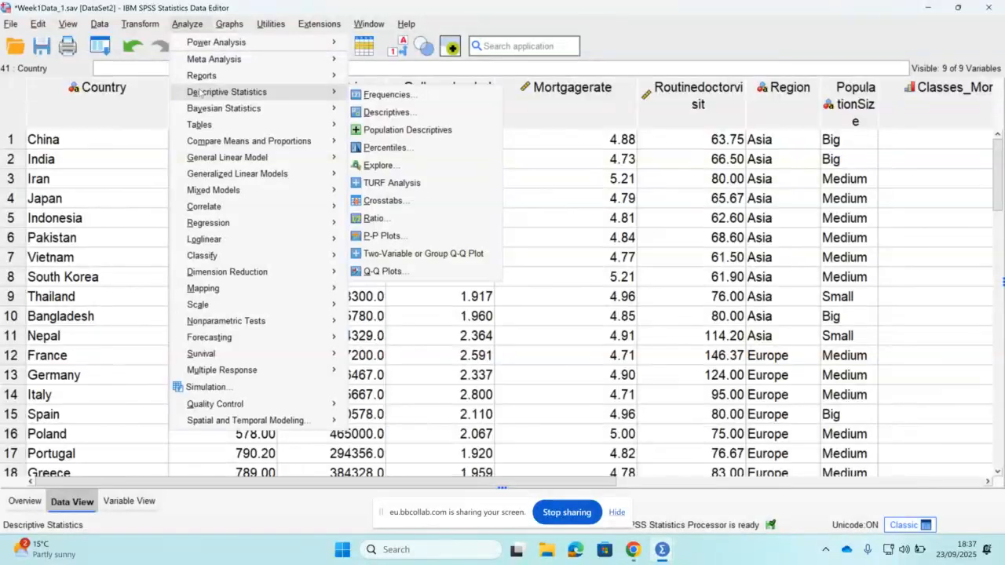
click(380, 98)
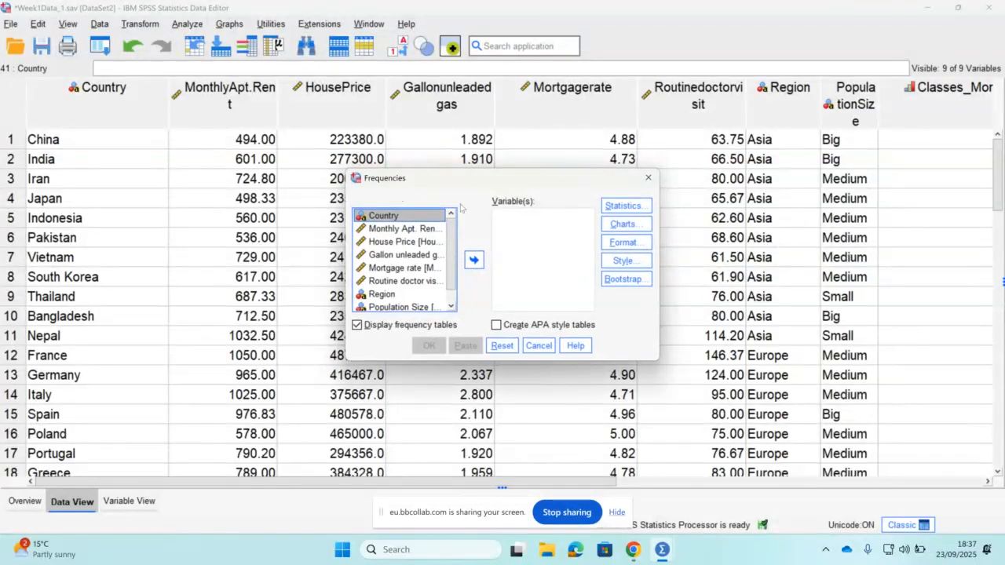
click(450, 304)
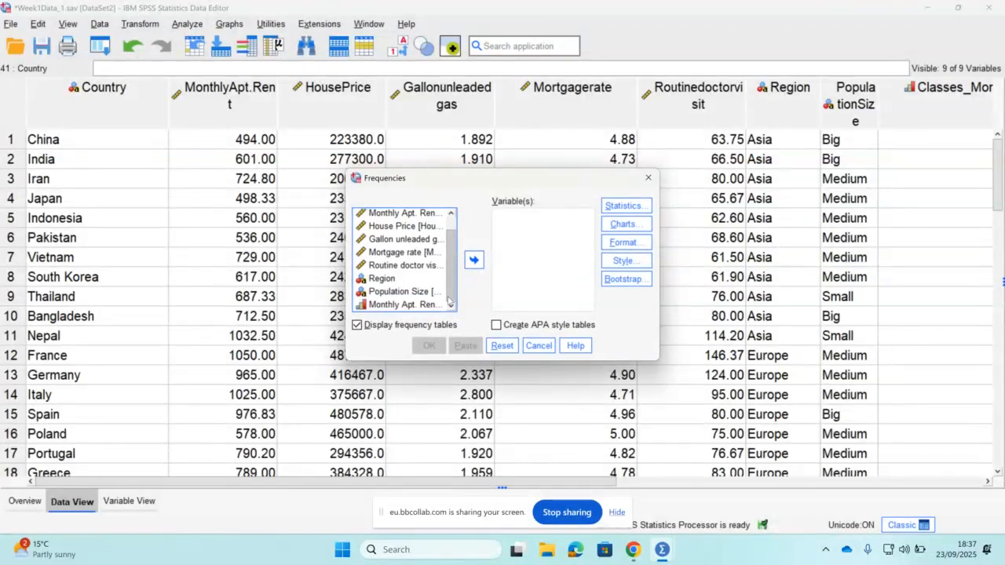
click(402, 305)
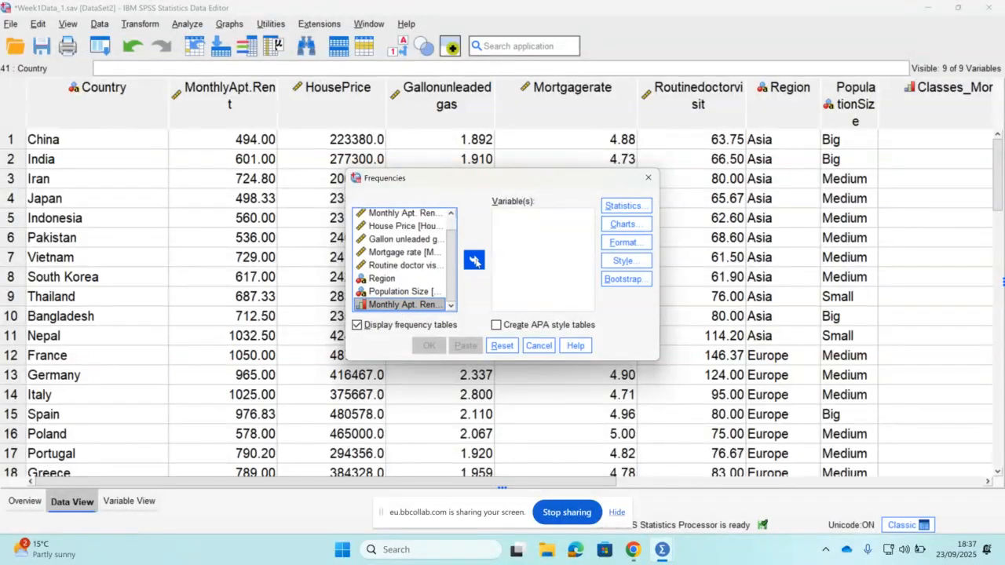
click(474, 260)
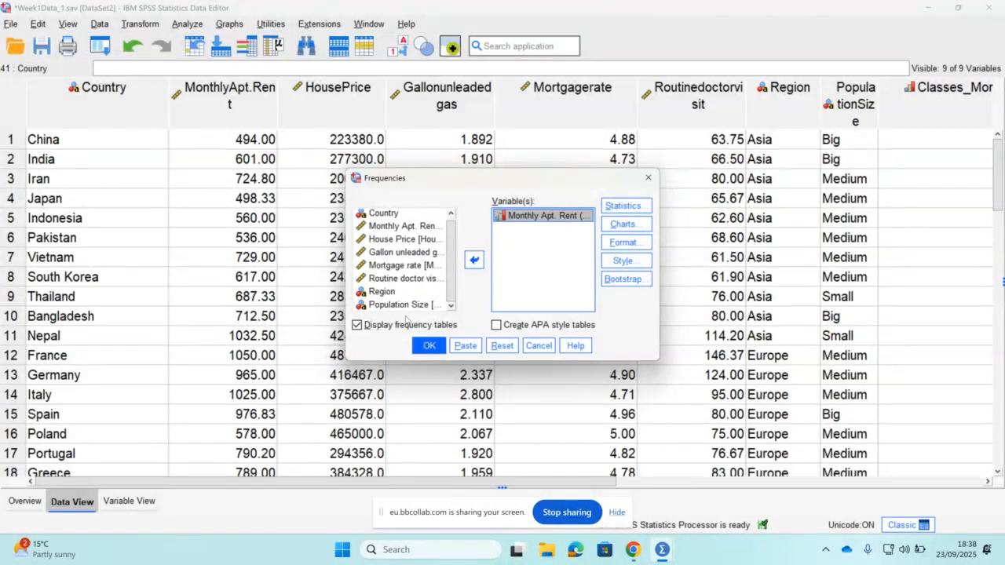
click(356, 327)
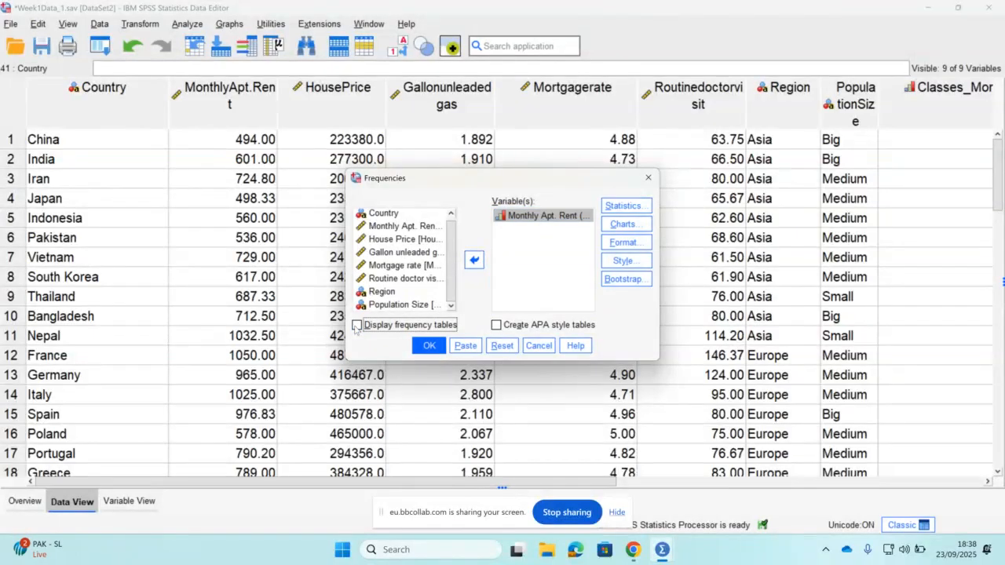
click(355, 328)
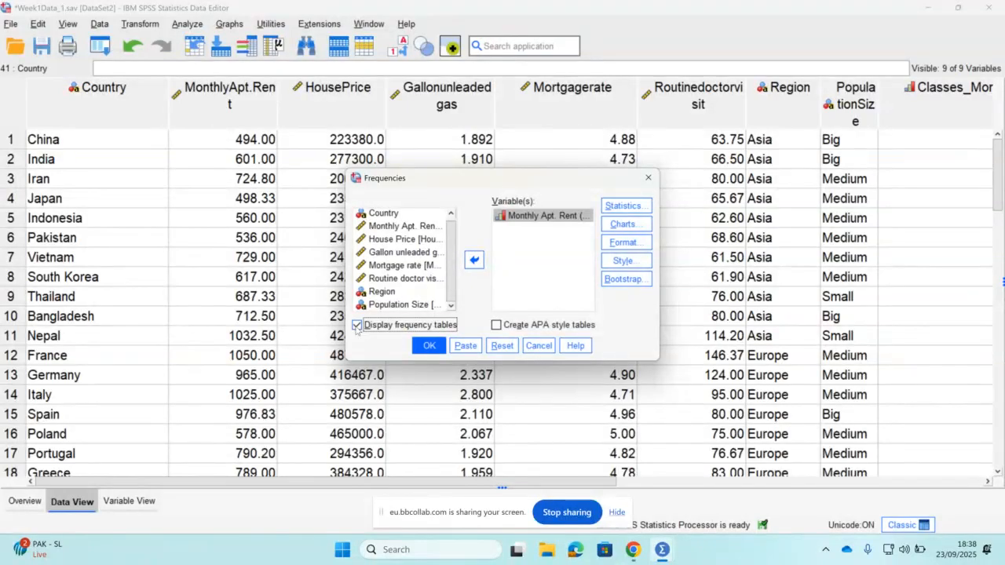
click(424, 346)
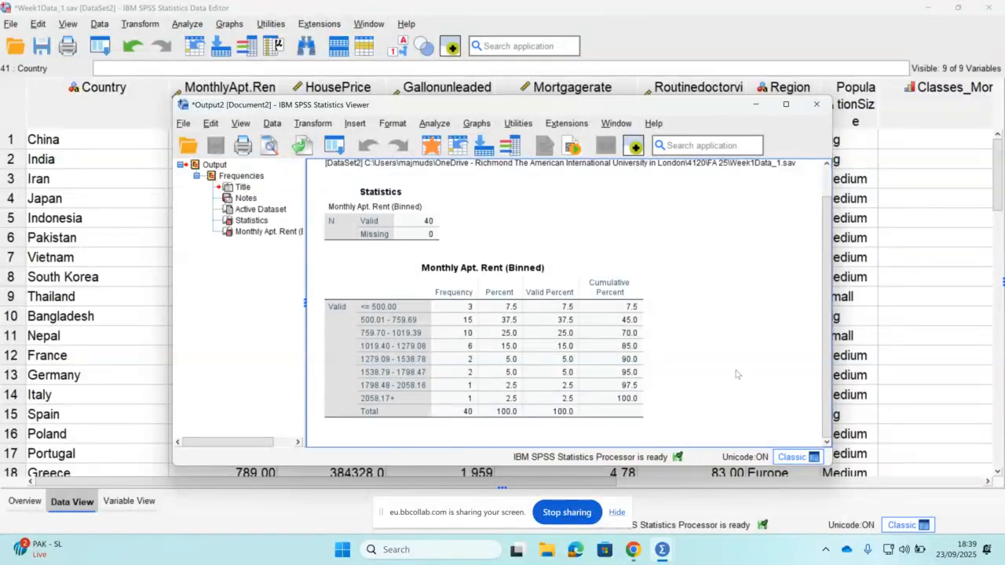
- Copy the Monthly Apt. Rent (Binned) frequency table from the output as an image
right_click(557, 342)
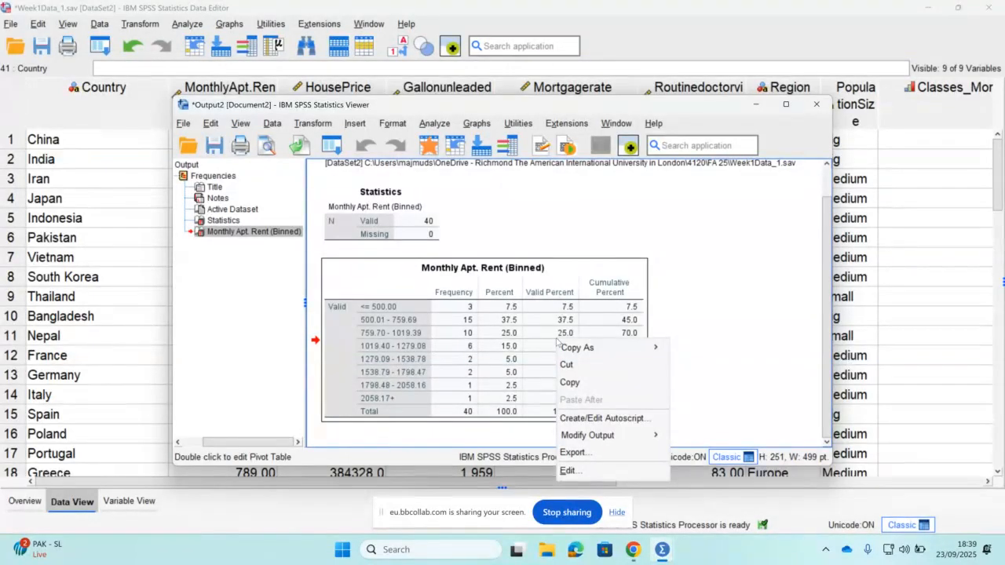
mouse_move(584, 355)
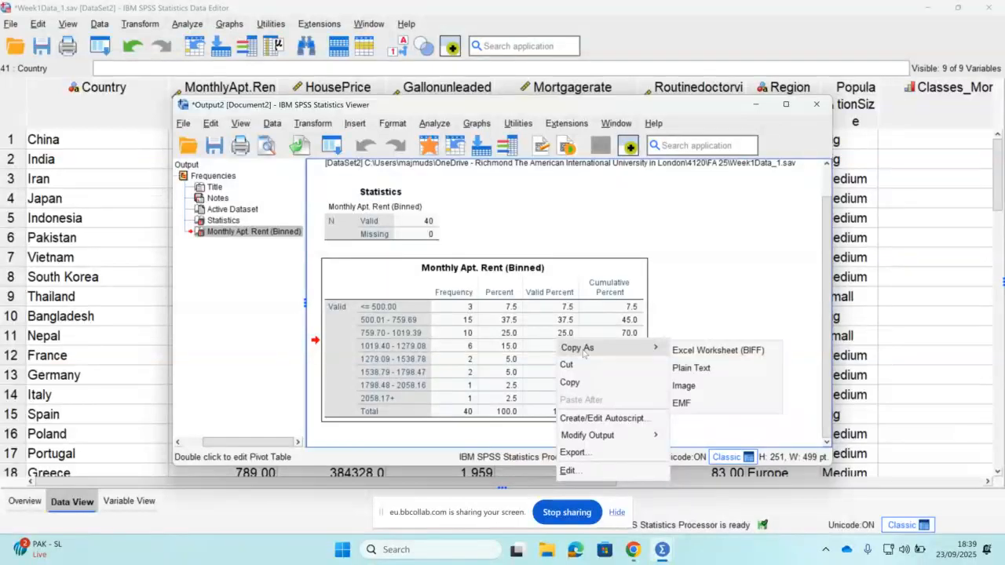
click(685, 386)
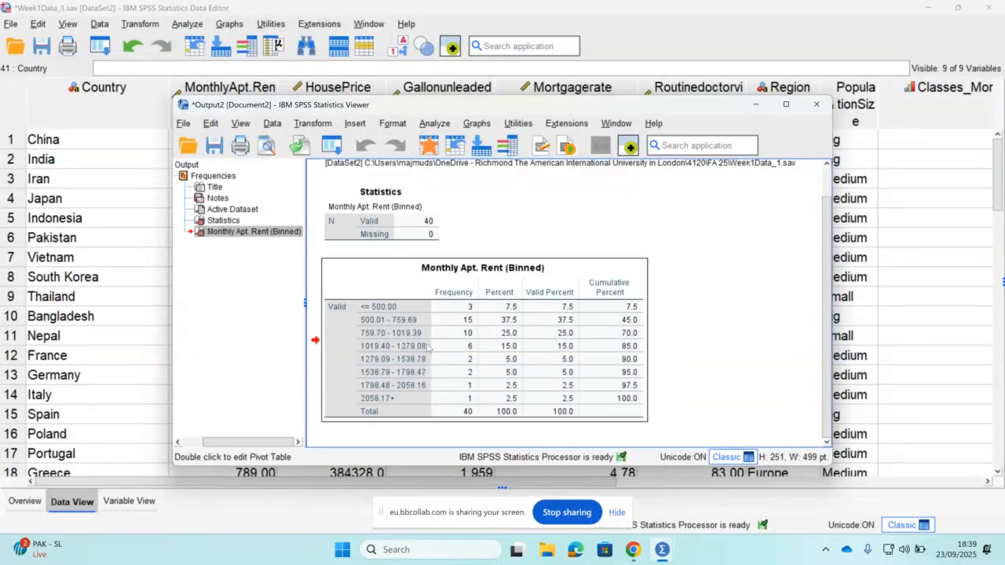
right_click(427, 348)
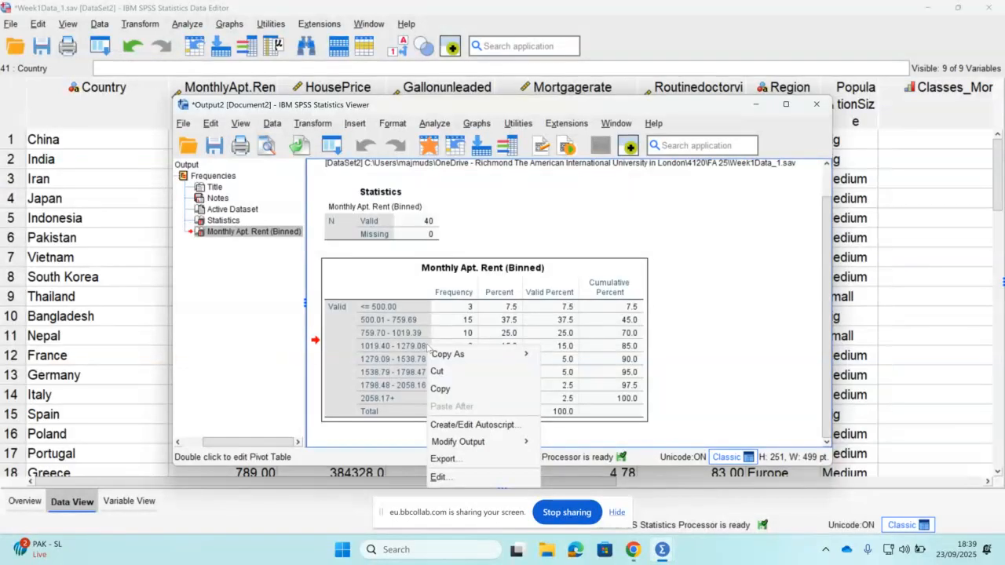
mouse_move(448, 359)
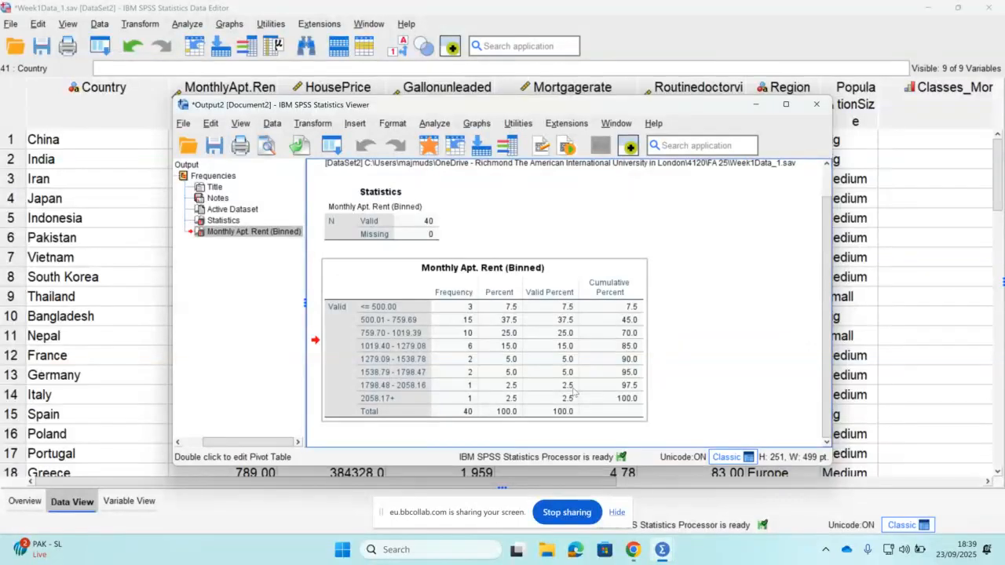
click(573, 391)
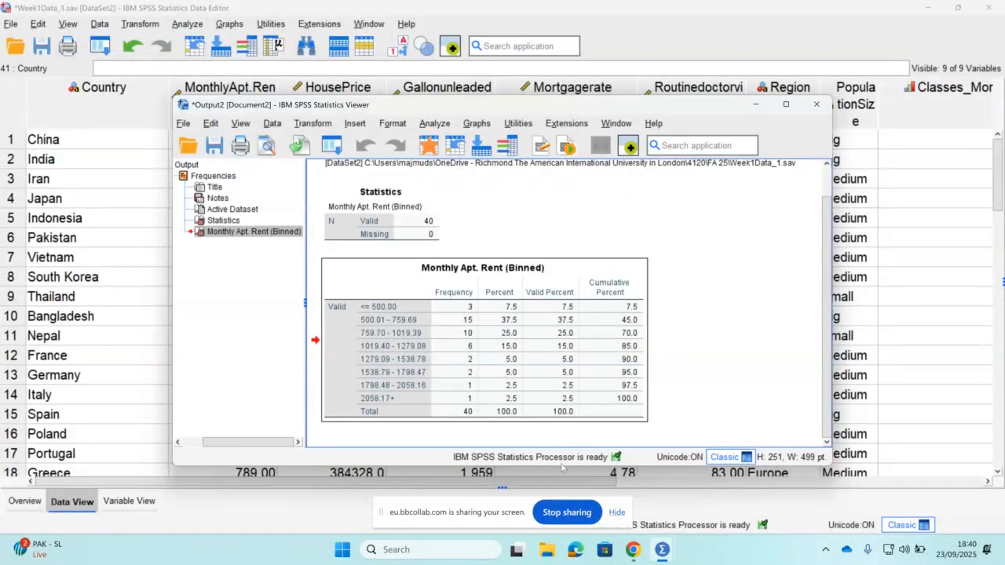
- Switch to File Explorer and open the FA 25 folder inside the university OneDrive's 4120 folder
click(546, 549)
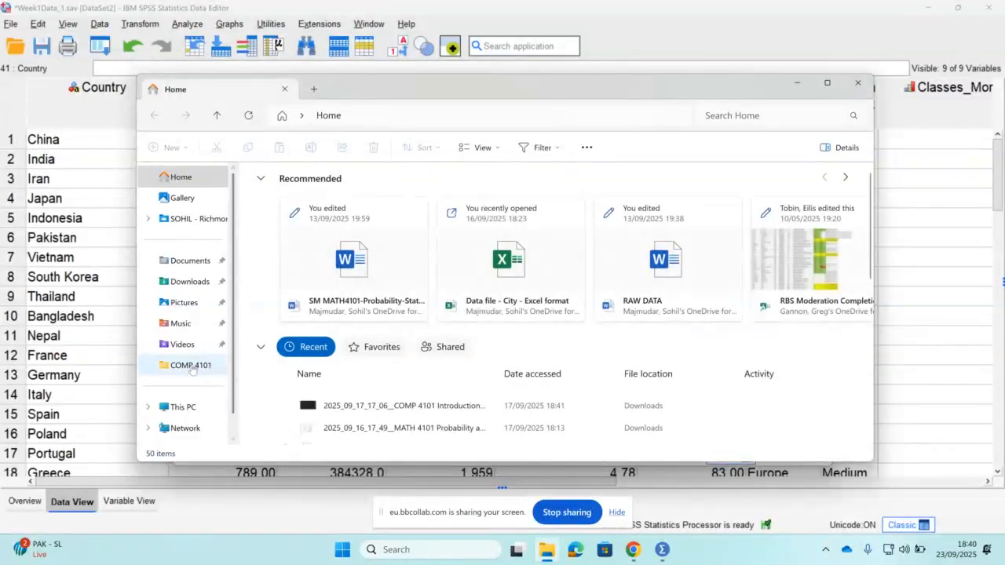
click(192, 366)
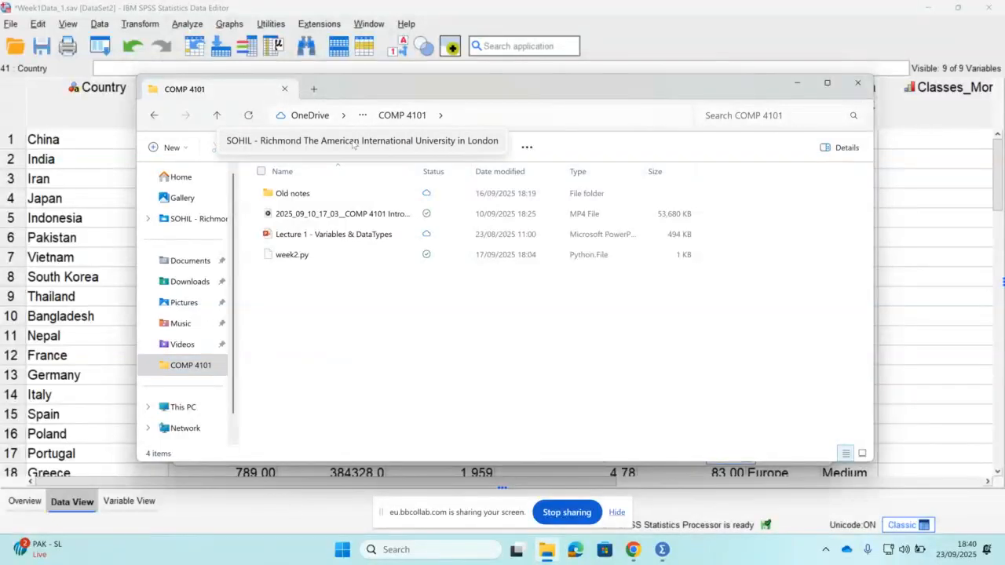
click(196, 219)
click(306, 262)
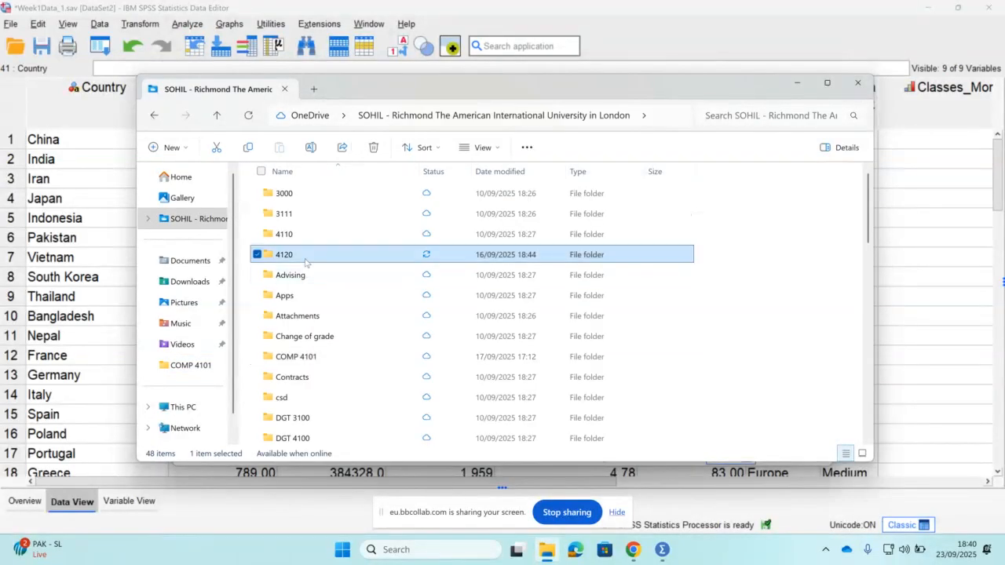
double_click(303, 193)
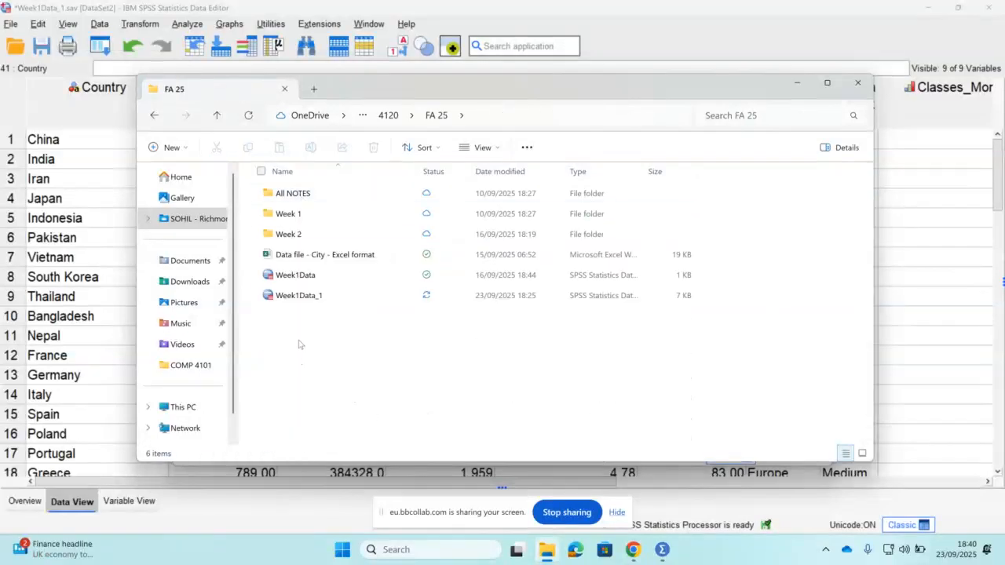
- Create a new Word document named "WEEK 2 spps report" in the FA 25 folder
right_click(298, 344)
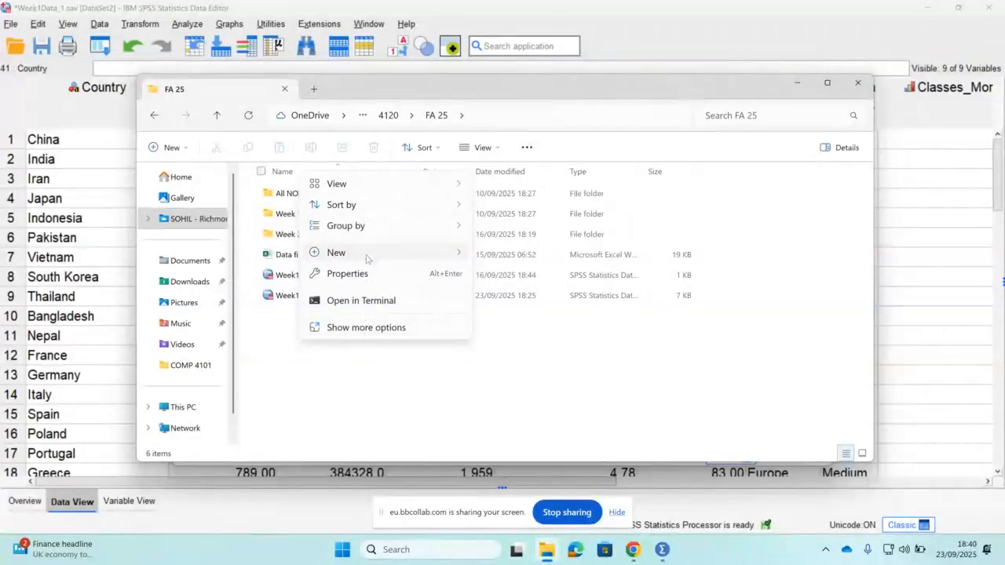
mouse_move(421, 258)
click(528, 318)
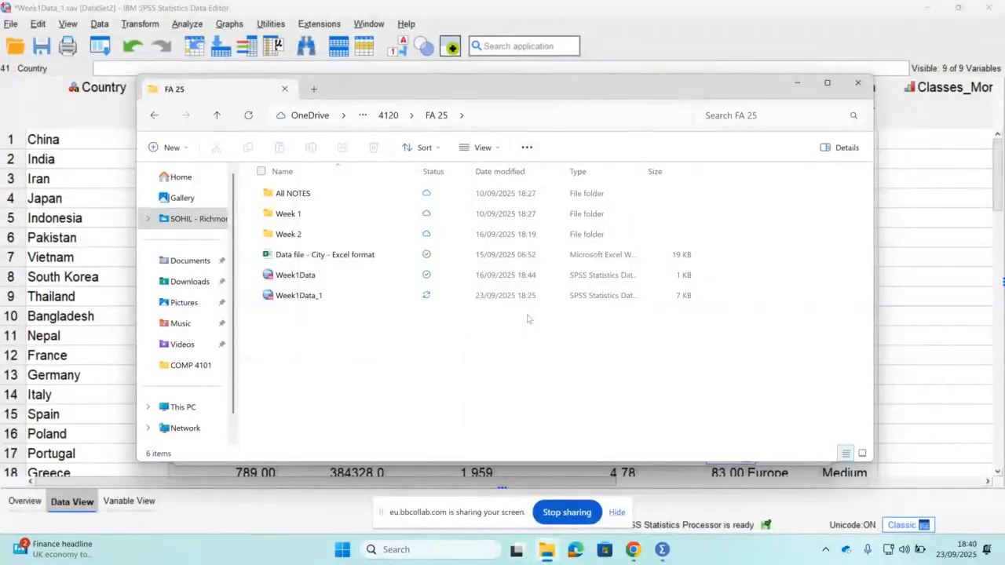
text(WEE)
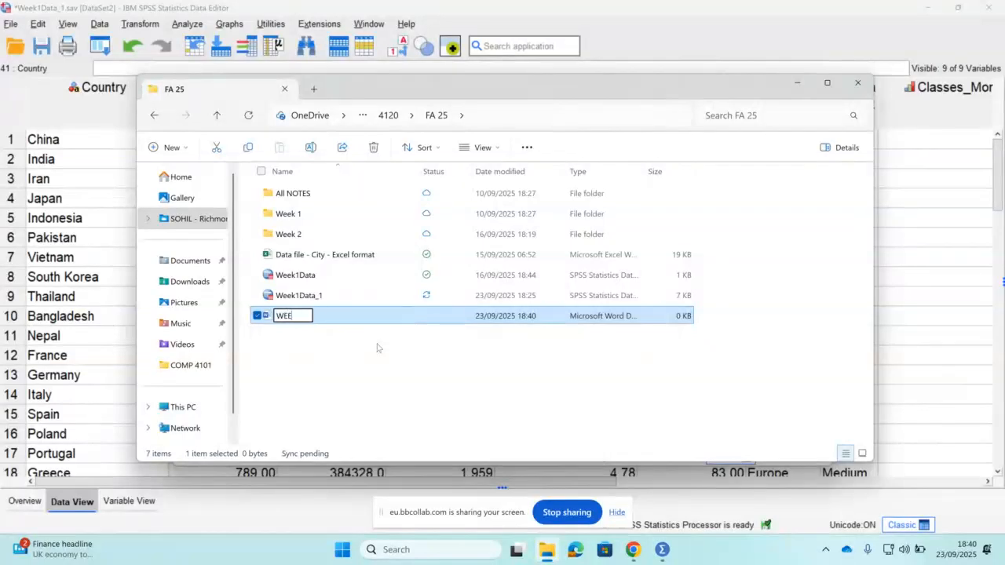
text(K 2 spps report)
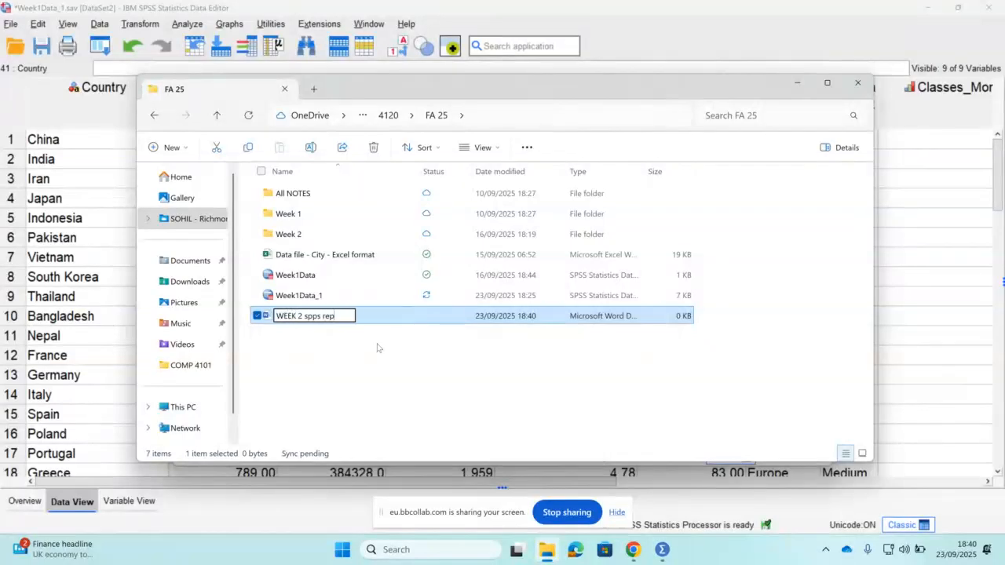
click(353, 355)
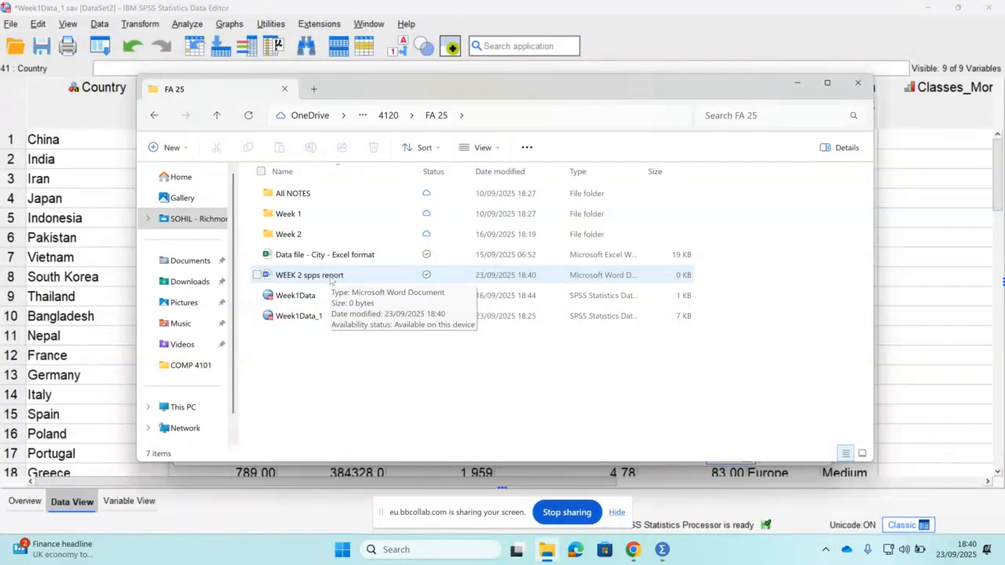
- Open the WEEK 2 spps report document in Word, accept the system-setting theme, and paste the copied frequency table image
click(331, 281)
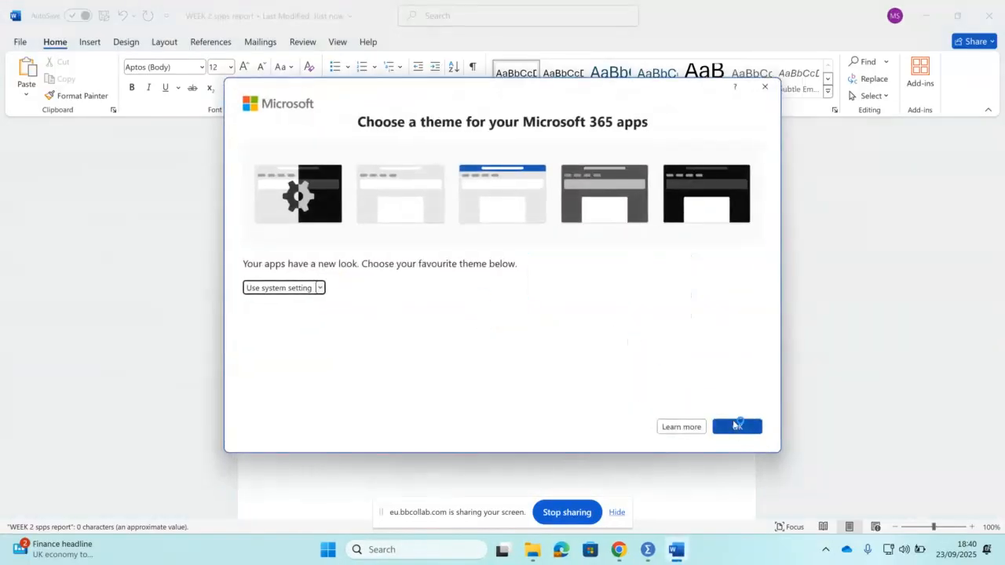
click(736, 427)
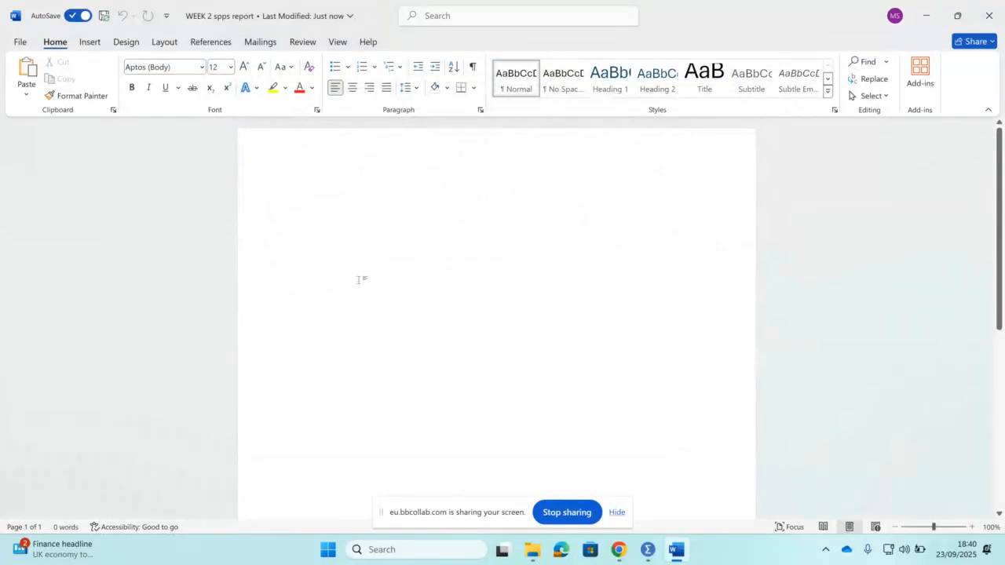
key(ctrl+v)
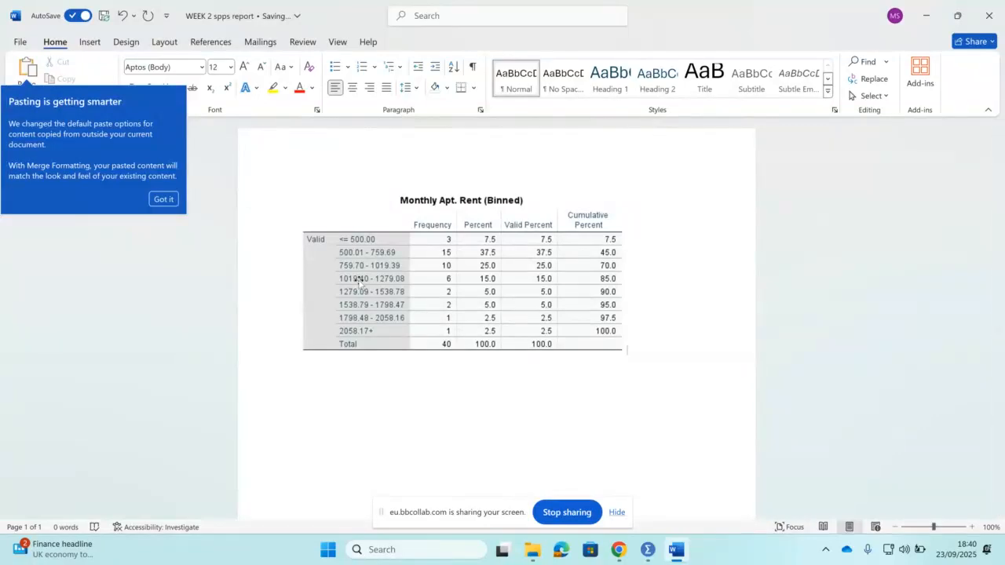
- Insert several blank lines above the pasted table to make room for a heading
click(323, 180)
click(323, 180)
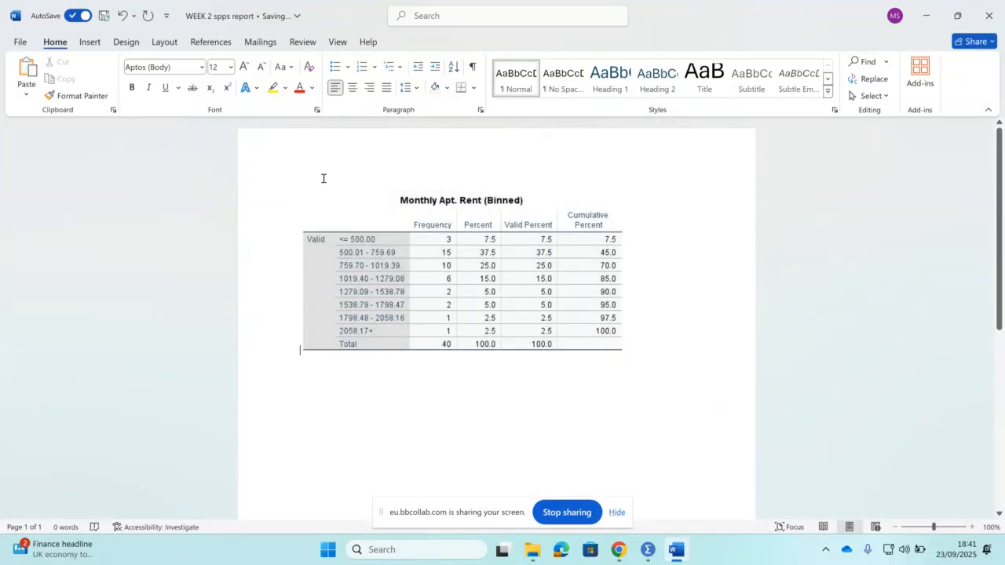
key(Return)
key(Return)
key(Return)
key(Return)
key(Return)
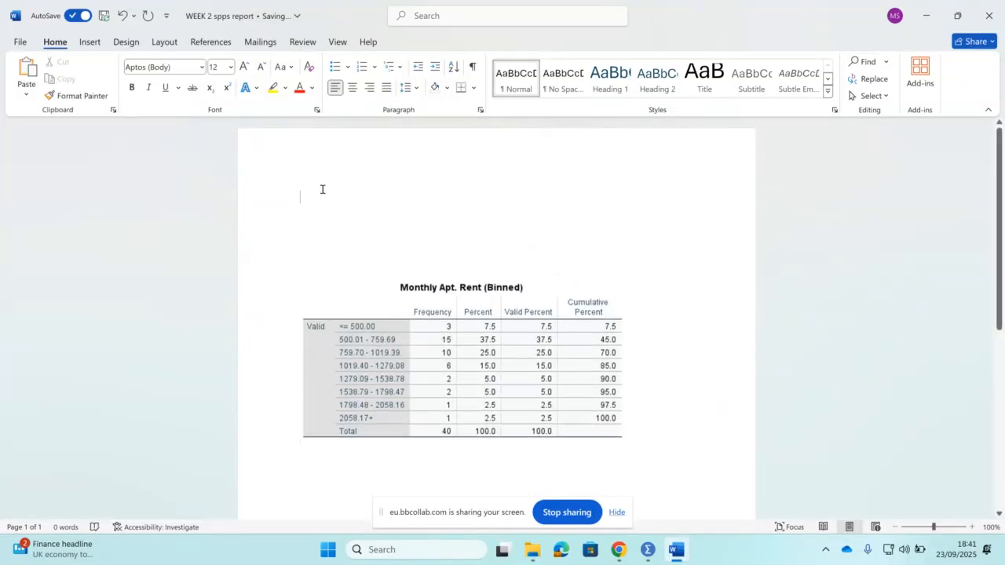
- Enter the heading lines "NAME DATE" and "WEEK 3 SPSS REPORT" above the table, and remove the surplus blank lines below them
click(321, 189)
text(NAME DATE)
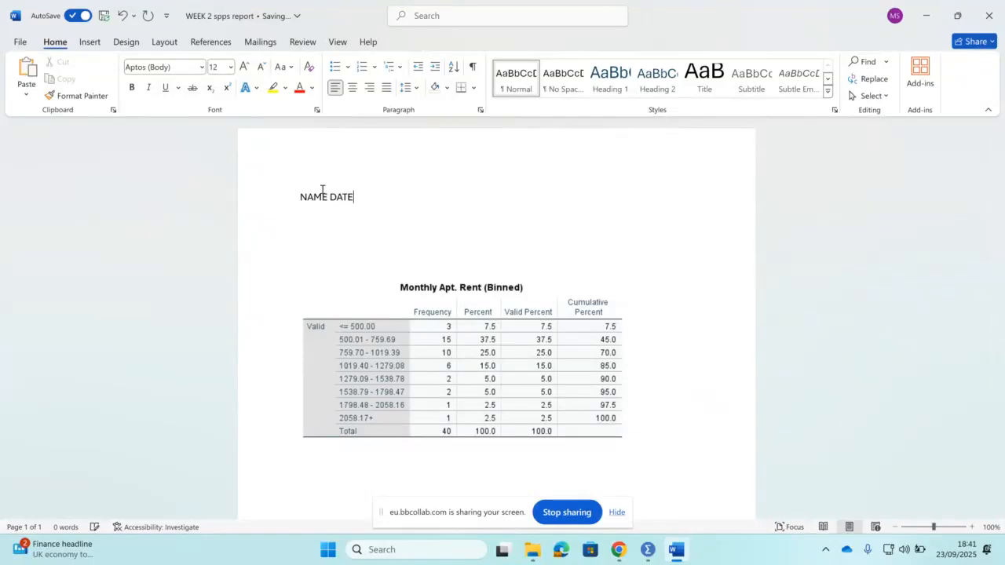
key(Return)
text(WEE)
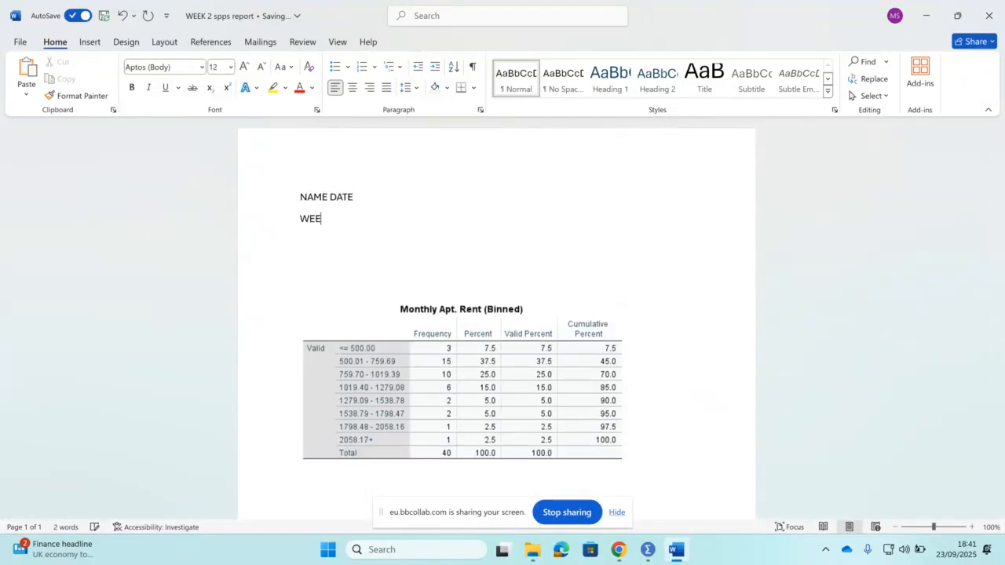
text(K 3 SPSS REPORT)
key(Return)
key(Return)
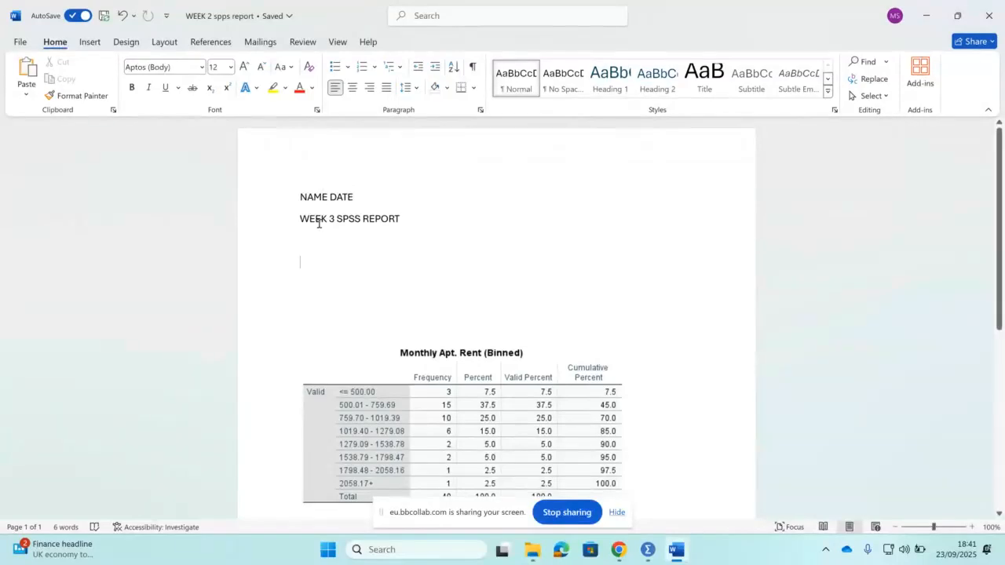
key(Delete)
key(Delete)
key(Delete)
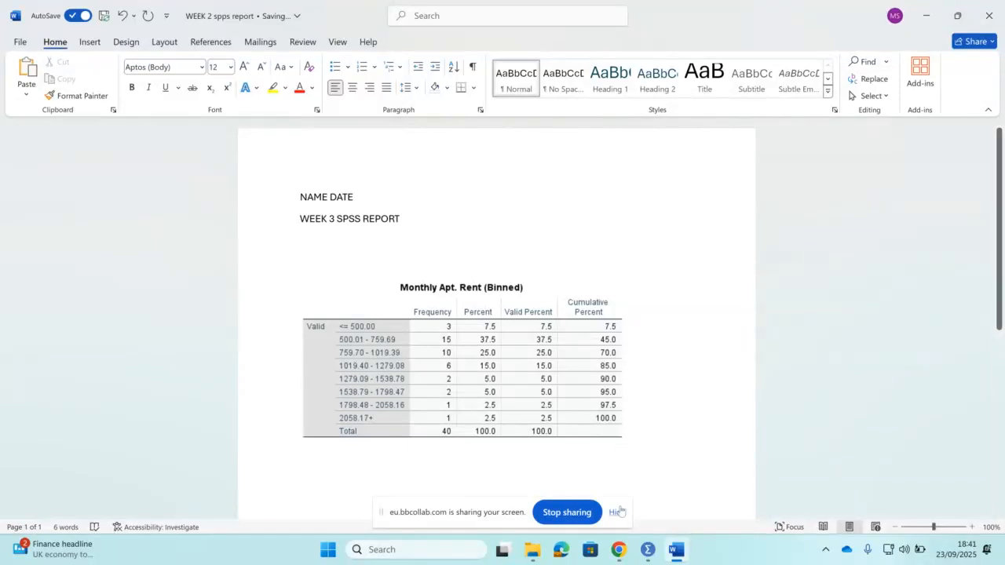
- Switch to the MATH 4101 Collaborate session in Chrome and open its session menu
mouse_move(618, 550)
click(564, 482)
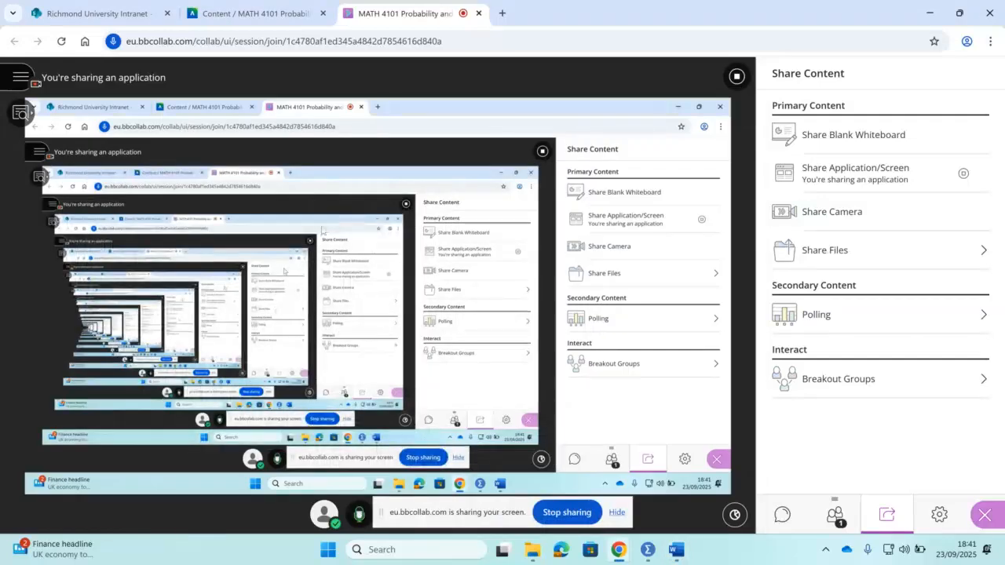
click(12, 82)
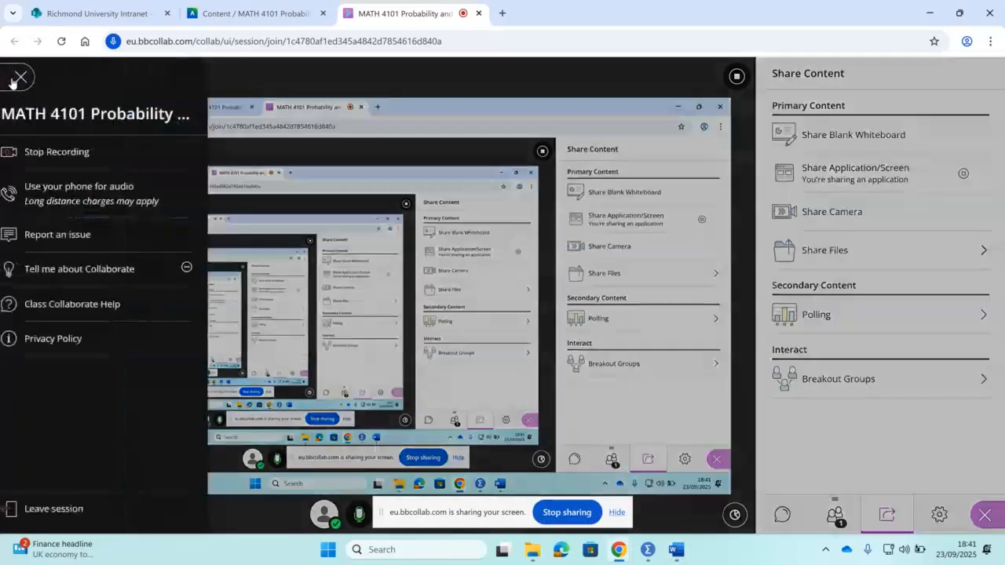